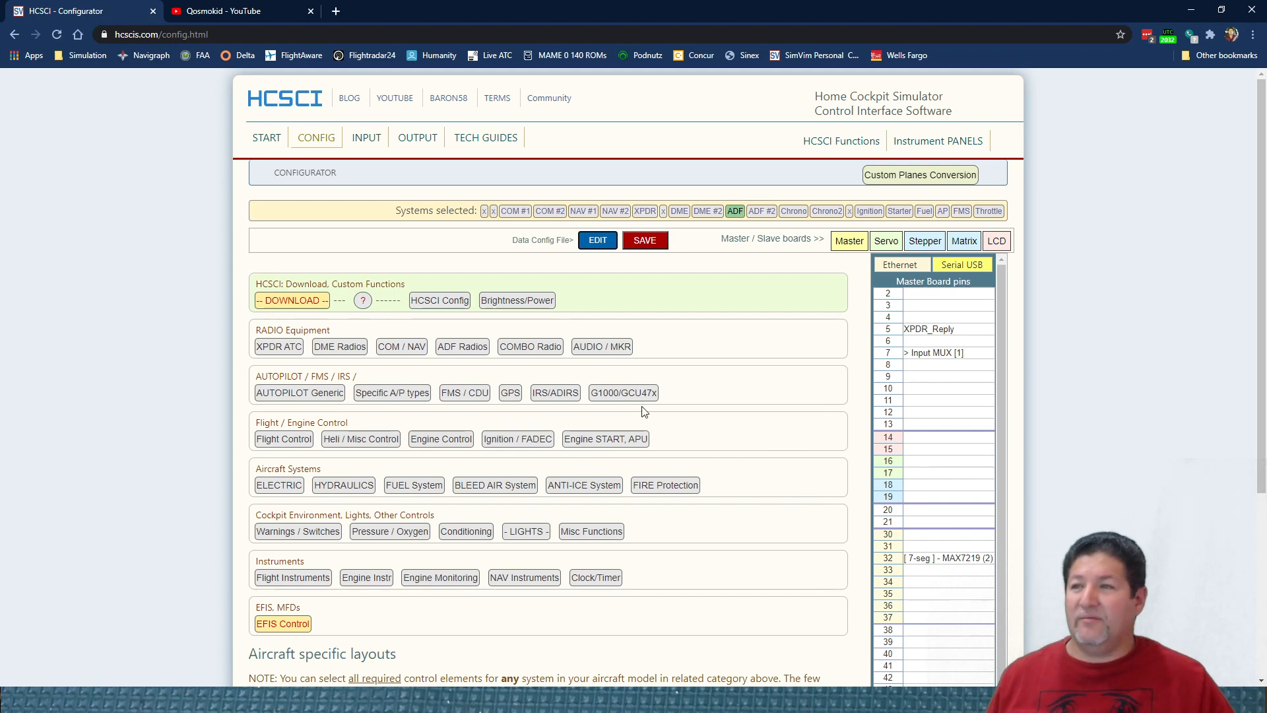
pyautogui.click(279, 346)
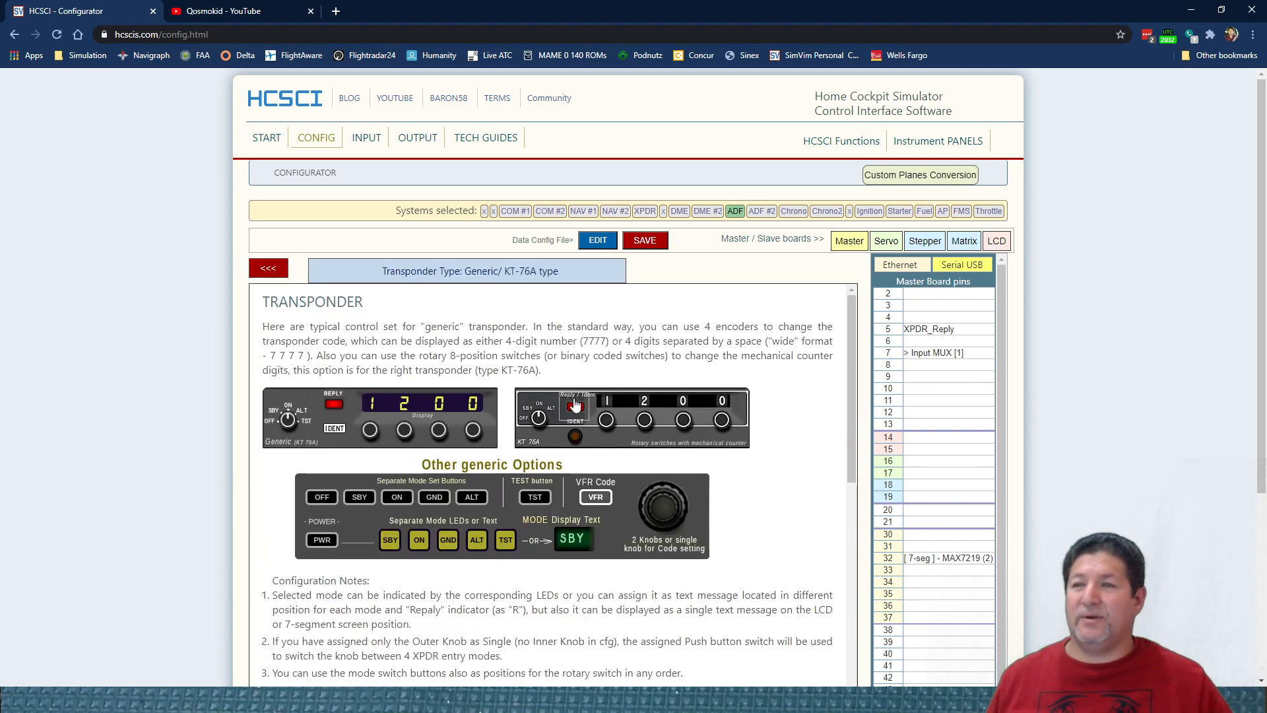
pyautogui.scroll(-3, 818, 472)
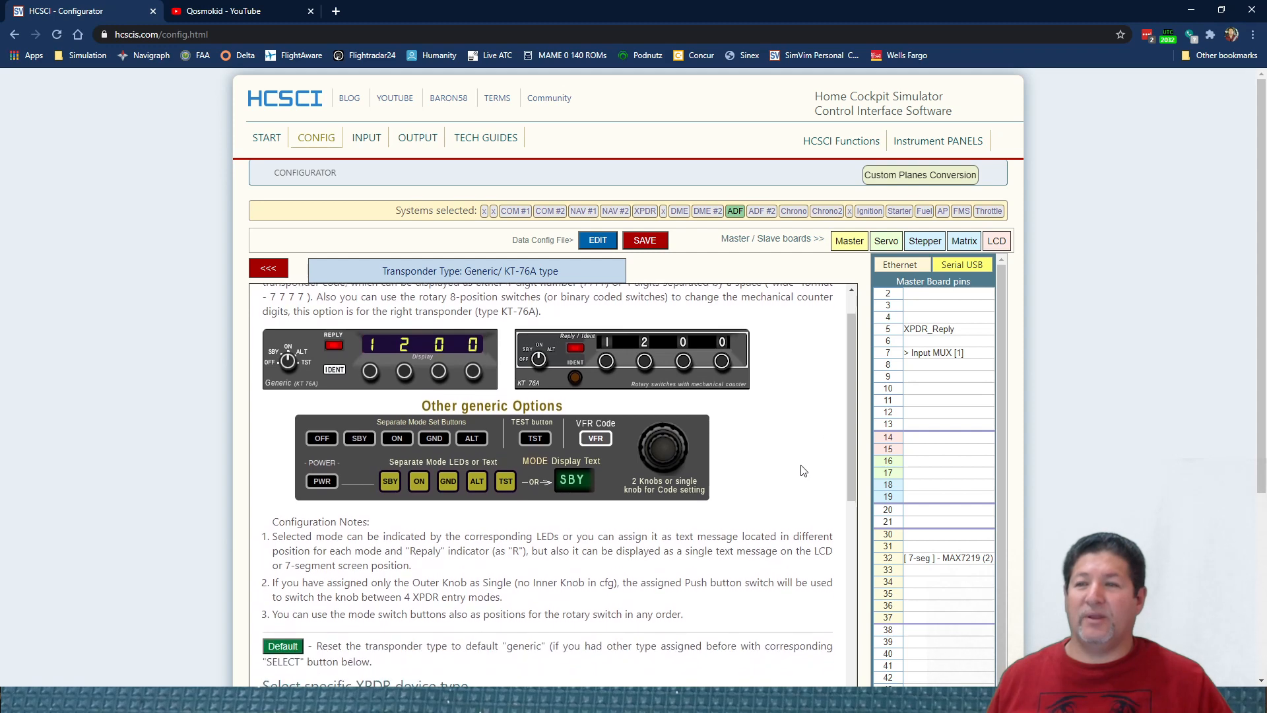
pyautogui.scroll(-2, 756, 444)
pyautogui.scroll(-3, 753, 443)
pyautogui.scroll(-3, 748, 438)
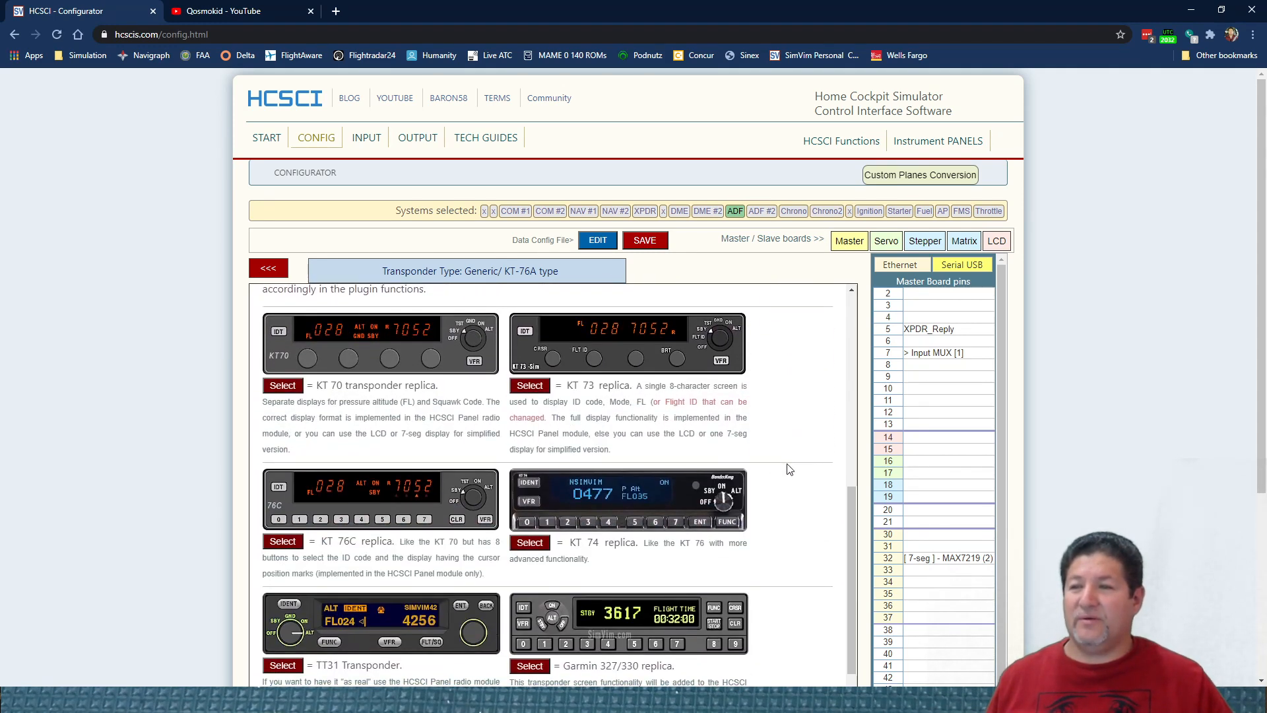
pyautogui.scroll(-1, 788, 469)
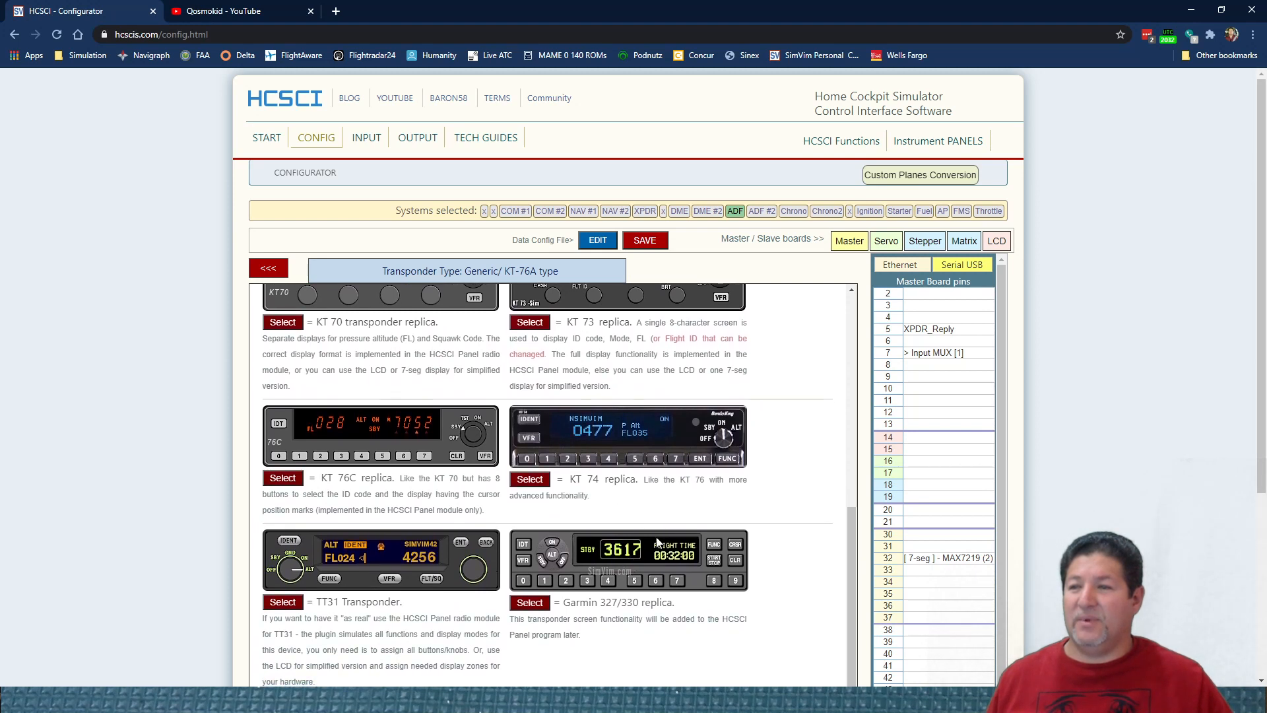
pyautogui.scroll(1, 656, 542)
pyautogui.scroll(-3, 576, 469)
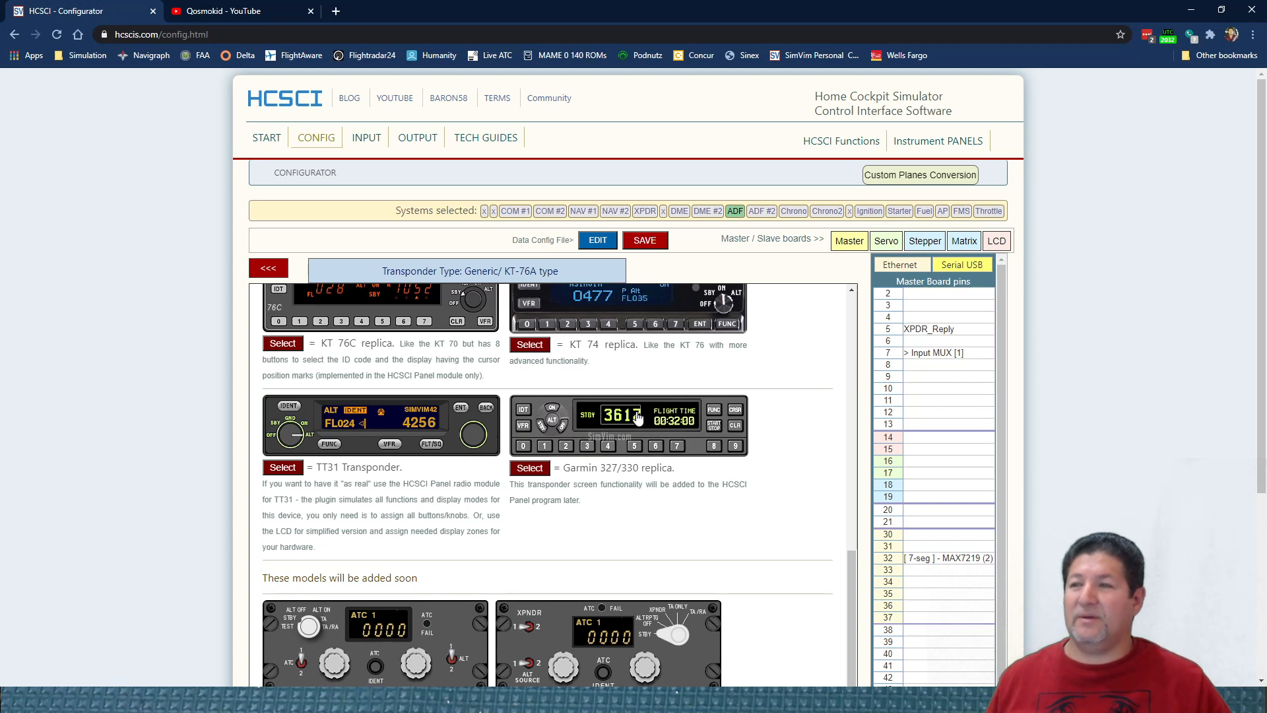
pyautogui.scroll(1, 636, 417)
pyautogui.scroll(1, 636, 418)
pyautogui.scroll(1, 636, 417)
pyautogui.scroll(1, 636, 419)
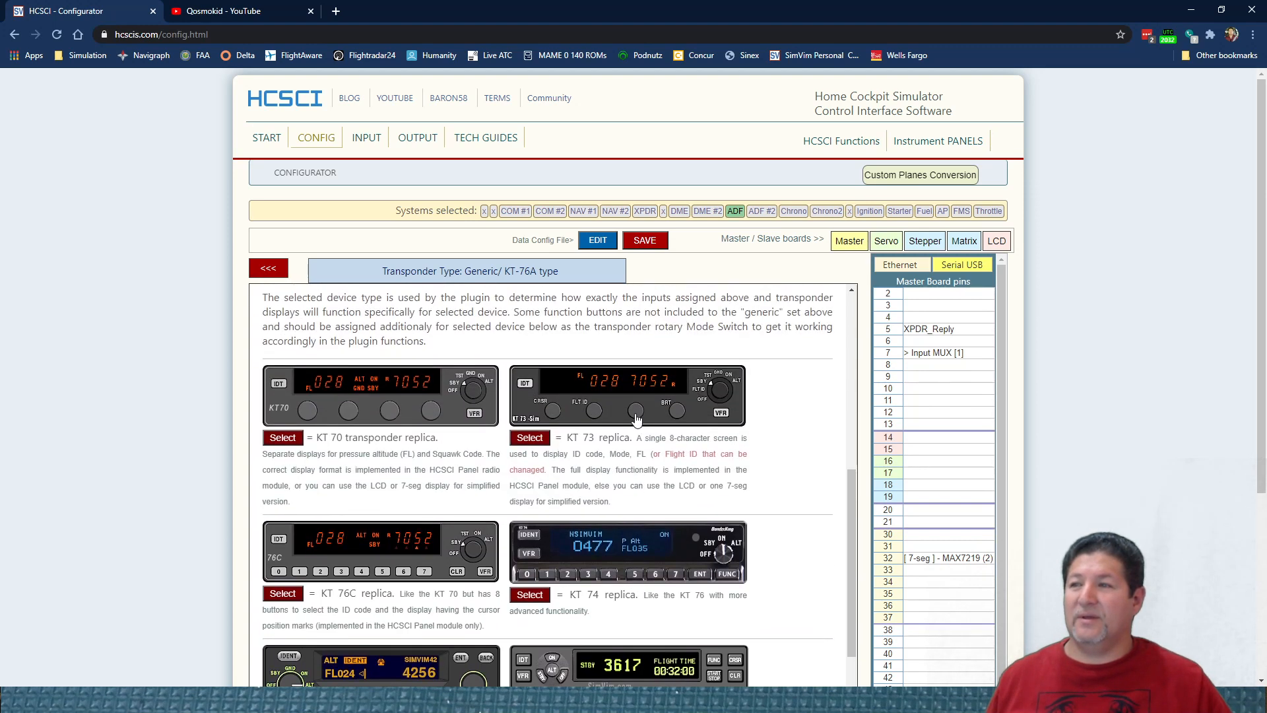
pyautogui.scroll(1, 639, 436)
pyautogui.scroll(1, 654, 455)
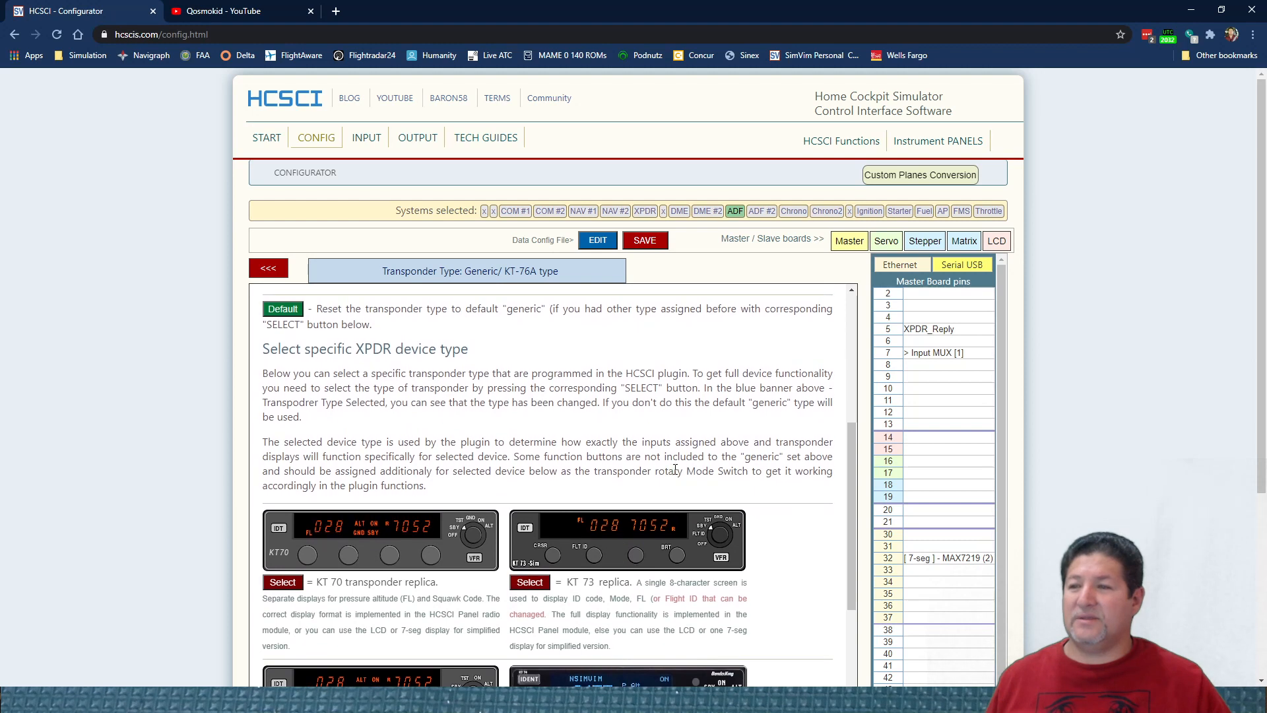
pyautogui.scroll(-1, 673, 474)
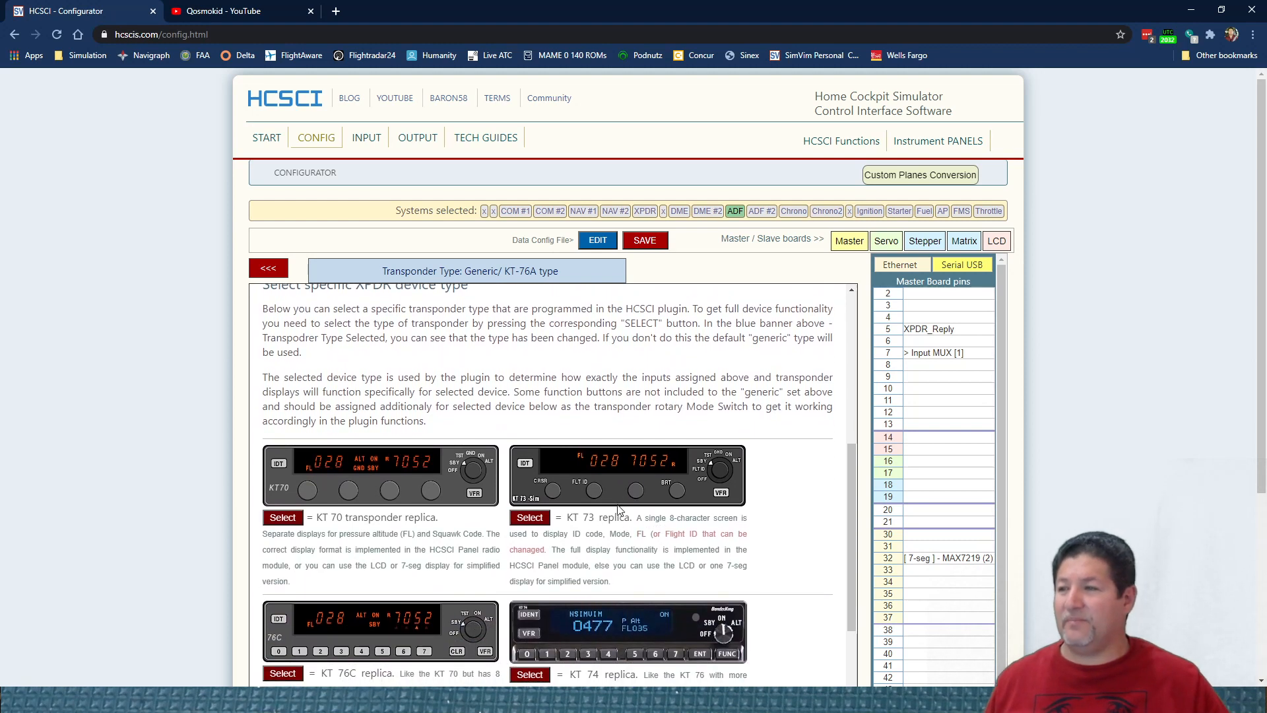
pyautogui.scroll(-2, 619, 506)
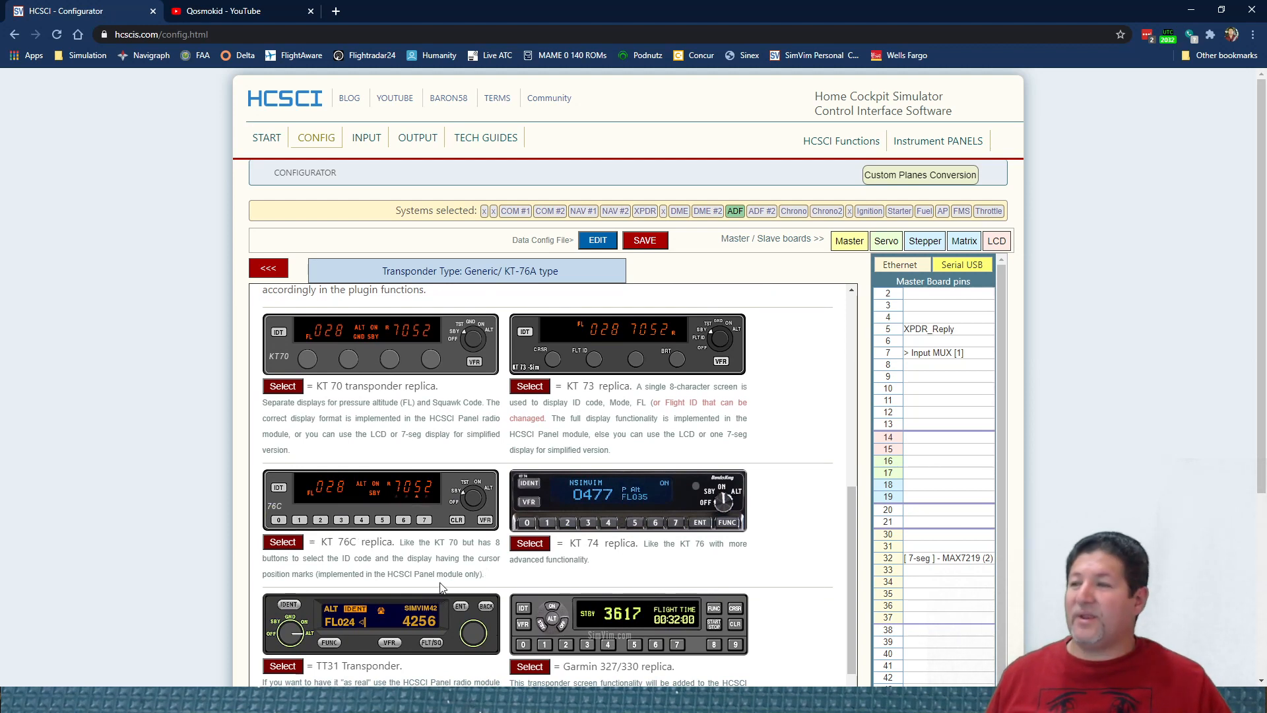
pyautogui.click(472, 498)
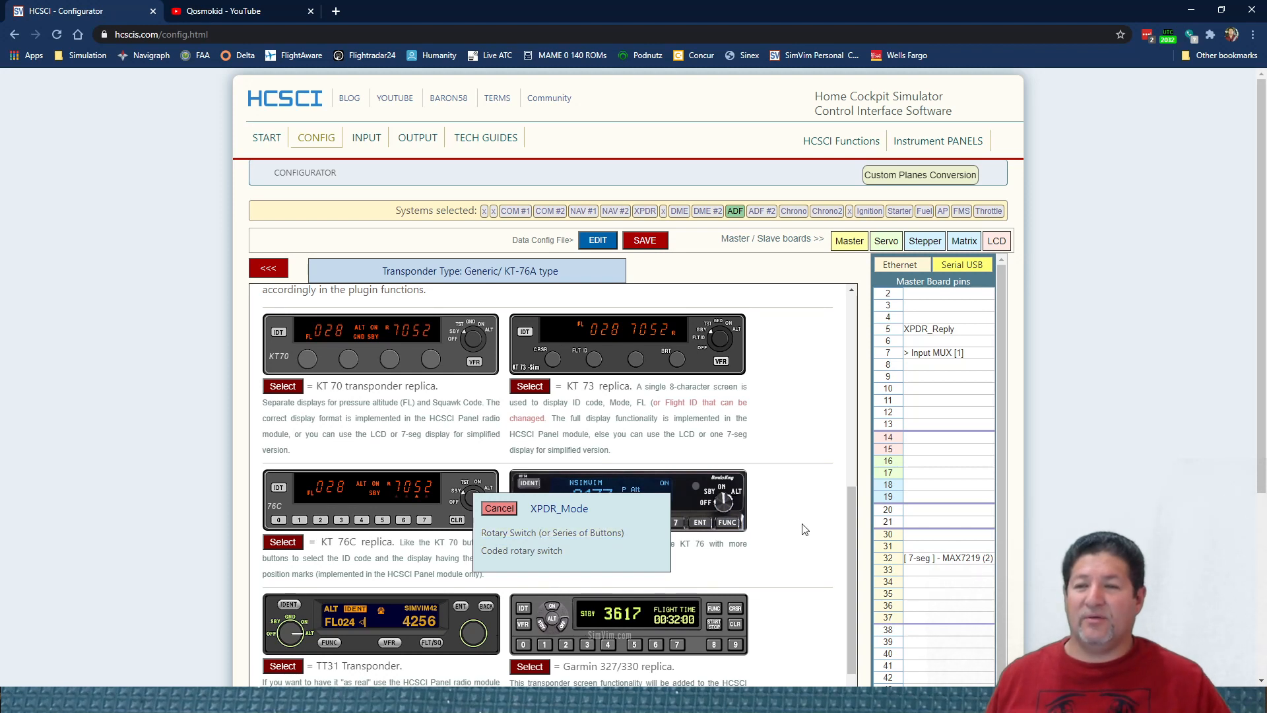
# Assign the KT 76C mode knob as a rotary switch on pins 54–58 and close the popup
pyautogui.click(573, 533)
pyautogui.scroll(-6, 911, 555)
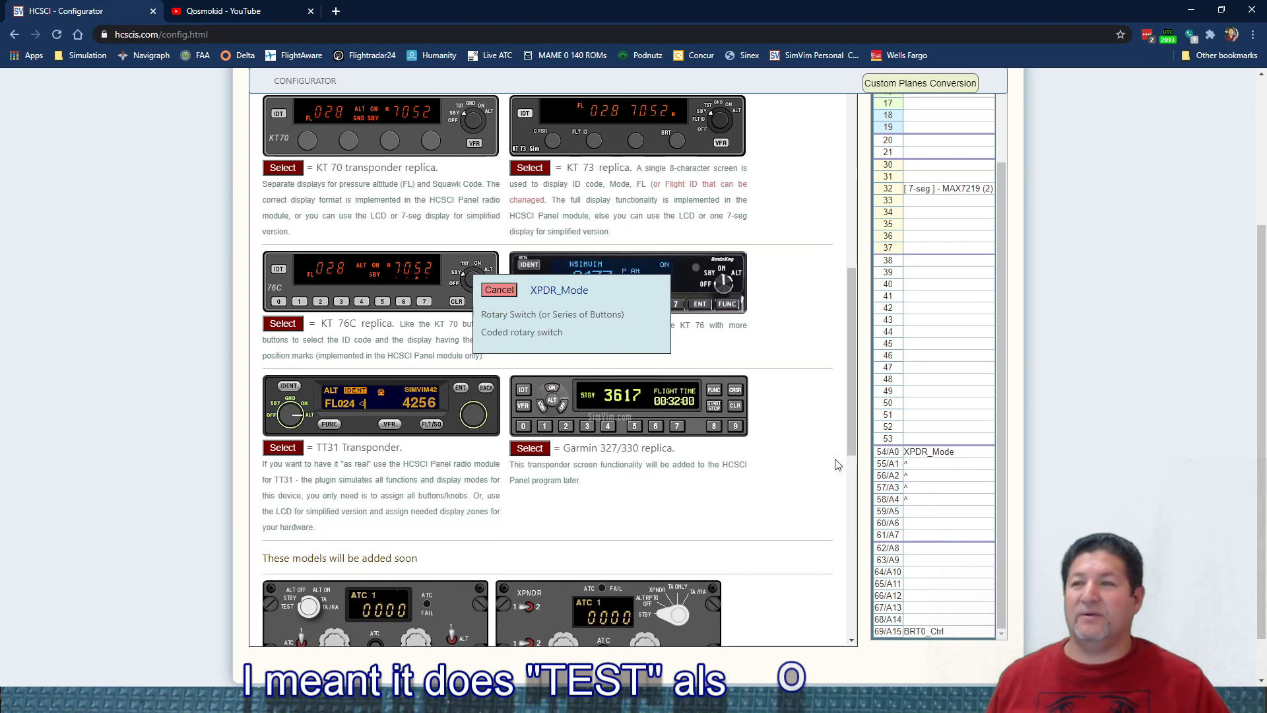
pyautogui.scroll(1, 786, 424)
pyautogui.scroll(1, 785, 423)
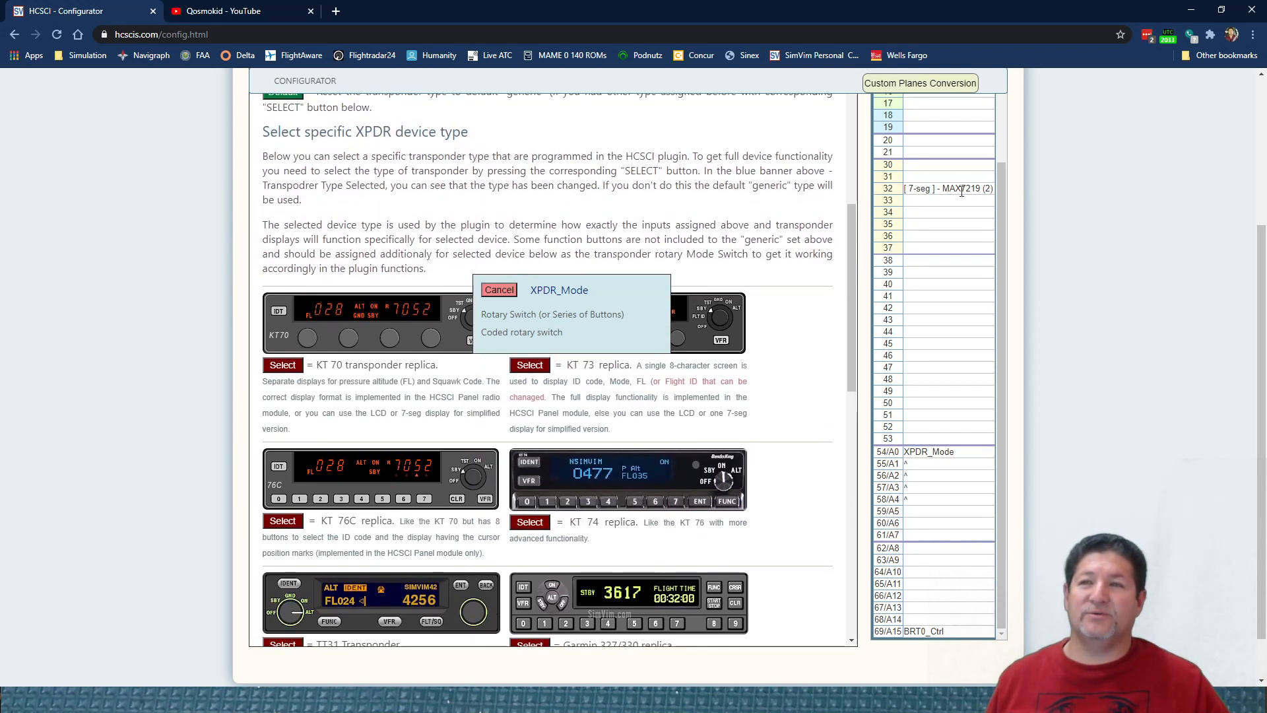
pyautogui.click(495, 291)
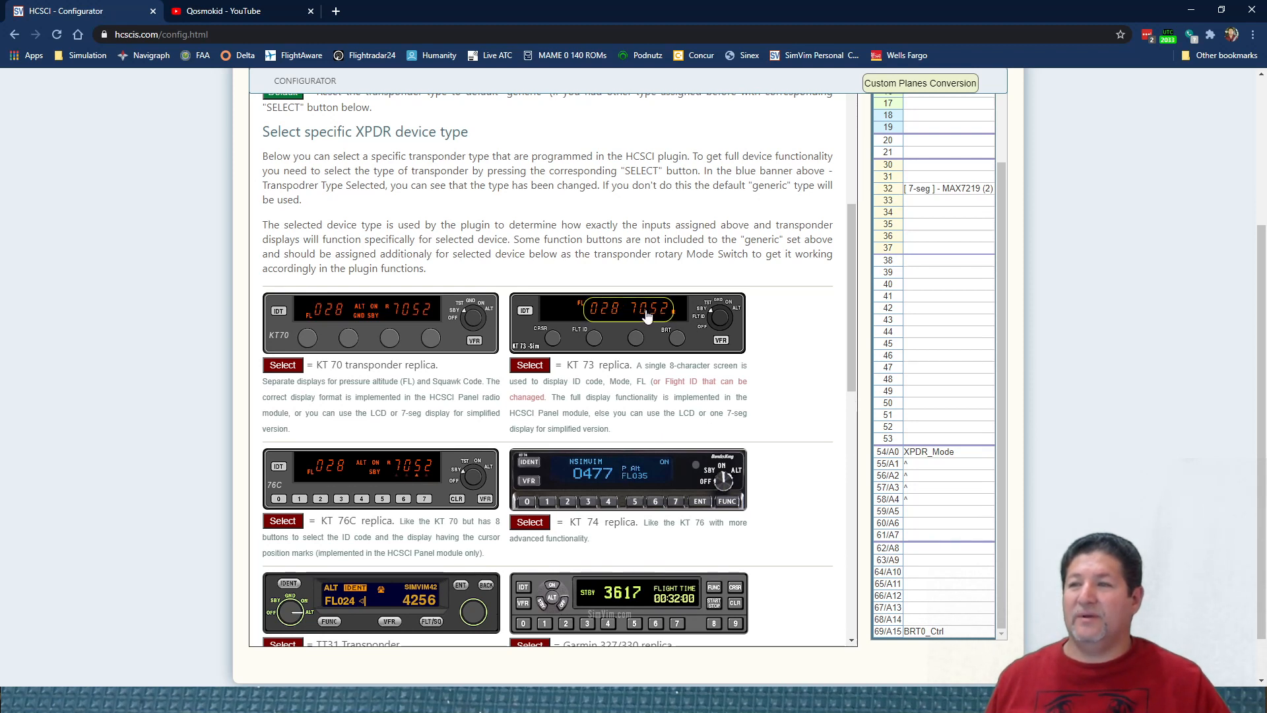
# Route XPDR_Code to the MAX7219 seven-segment display on pin 32 and check its entries
pyautogui.click(411, 470)
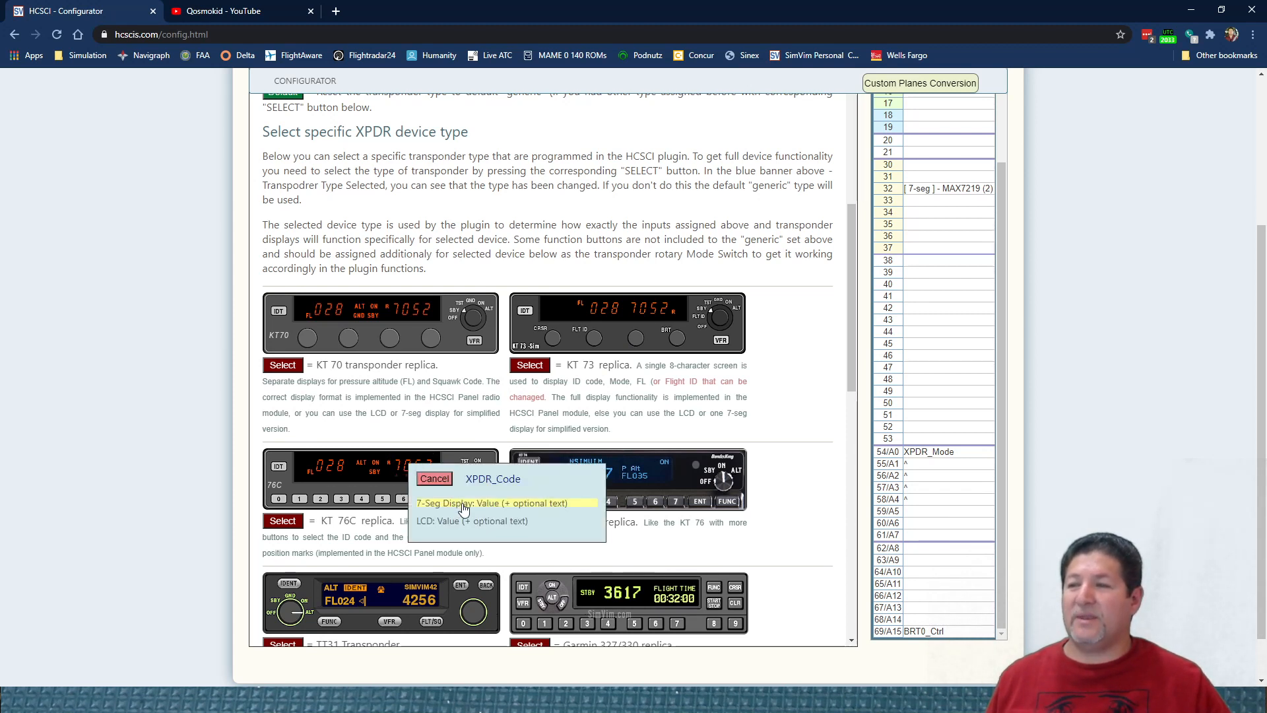
pyautogui.click(433, 478)
pyautogui.click(888, 188)
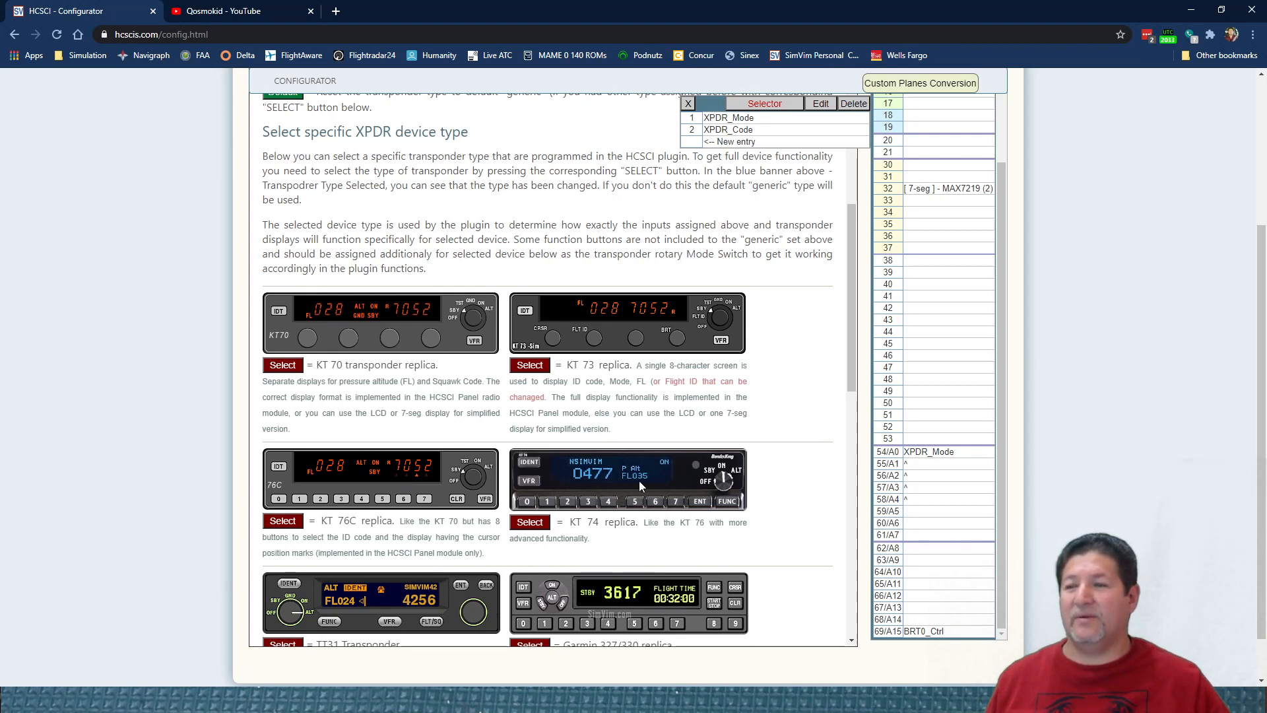
pyautogui.scroll(-3, 638, 480)
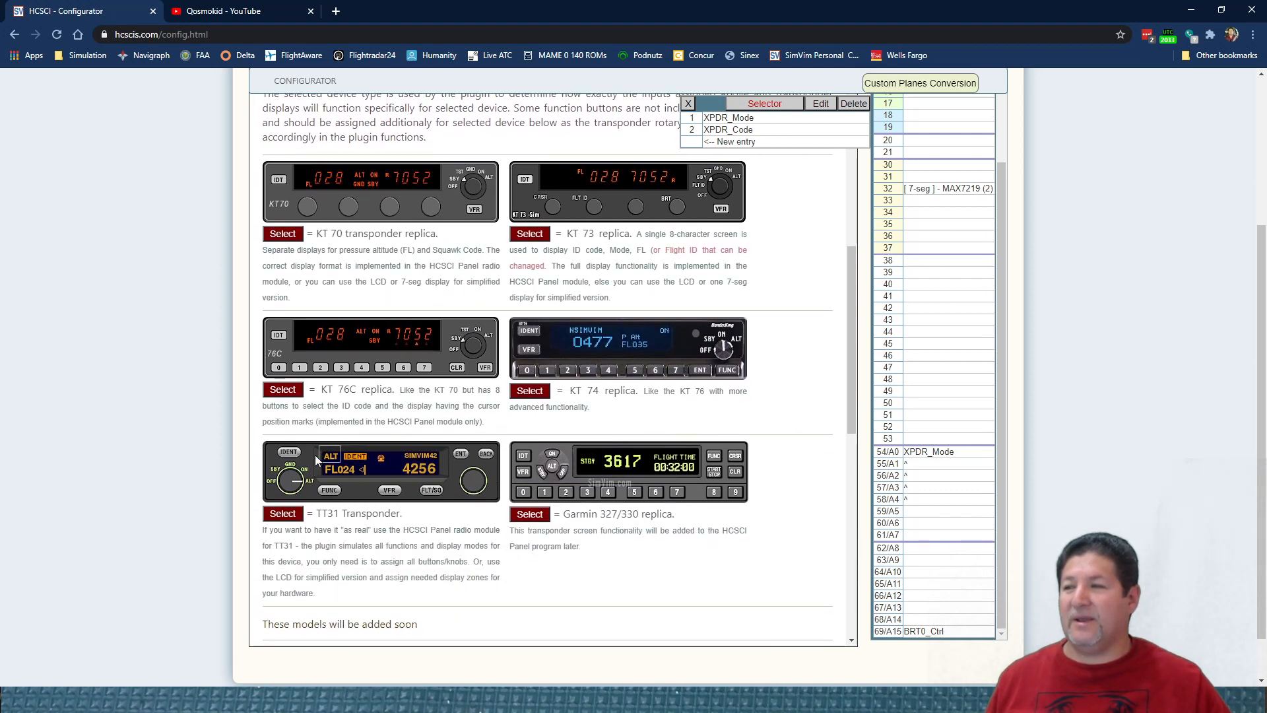
# Route XPDR_Mode to the same 7-segment display and reopen the MAX7219 entry list
pyautogui.click(333, 459)
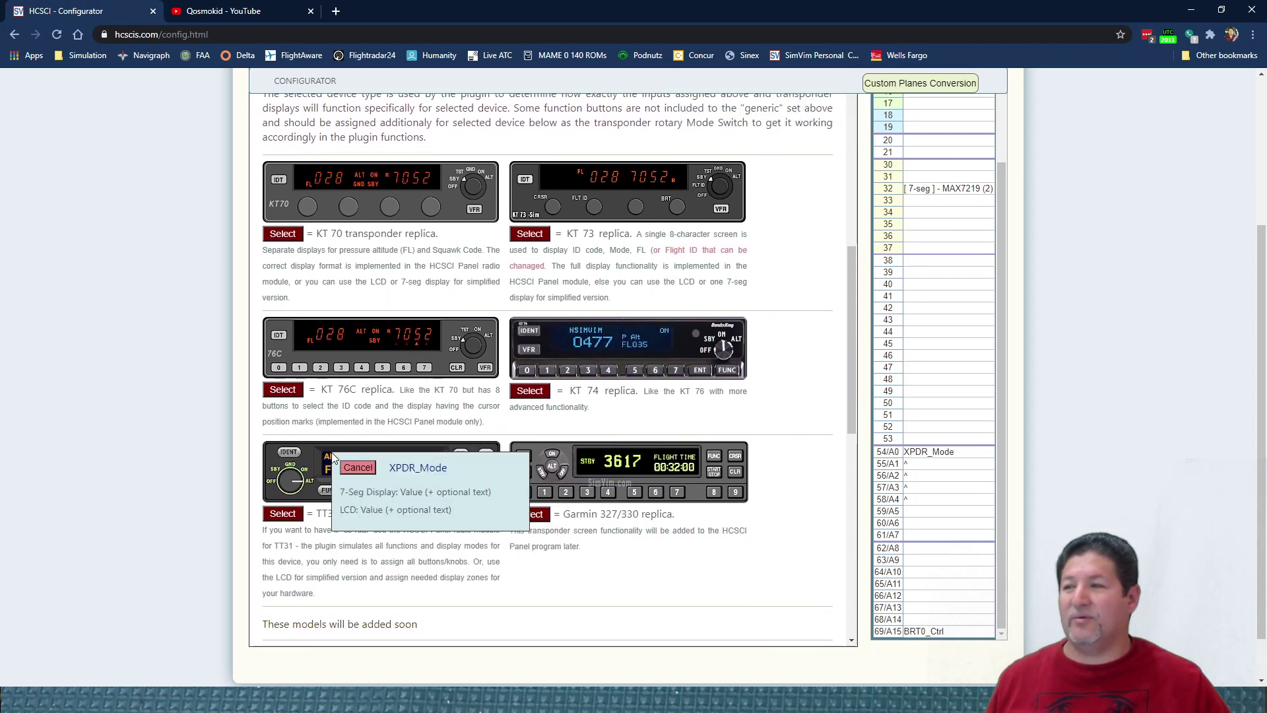
pyautogui.click(397, 493)
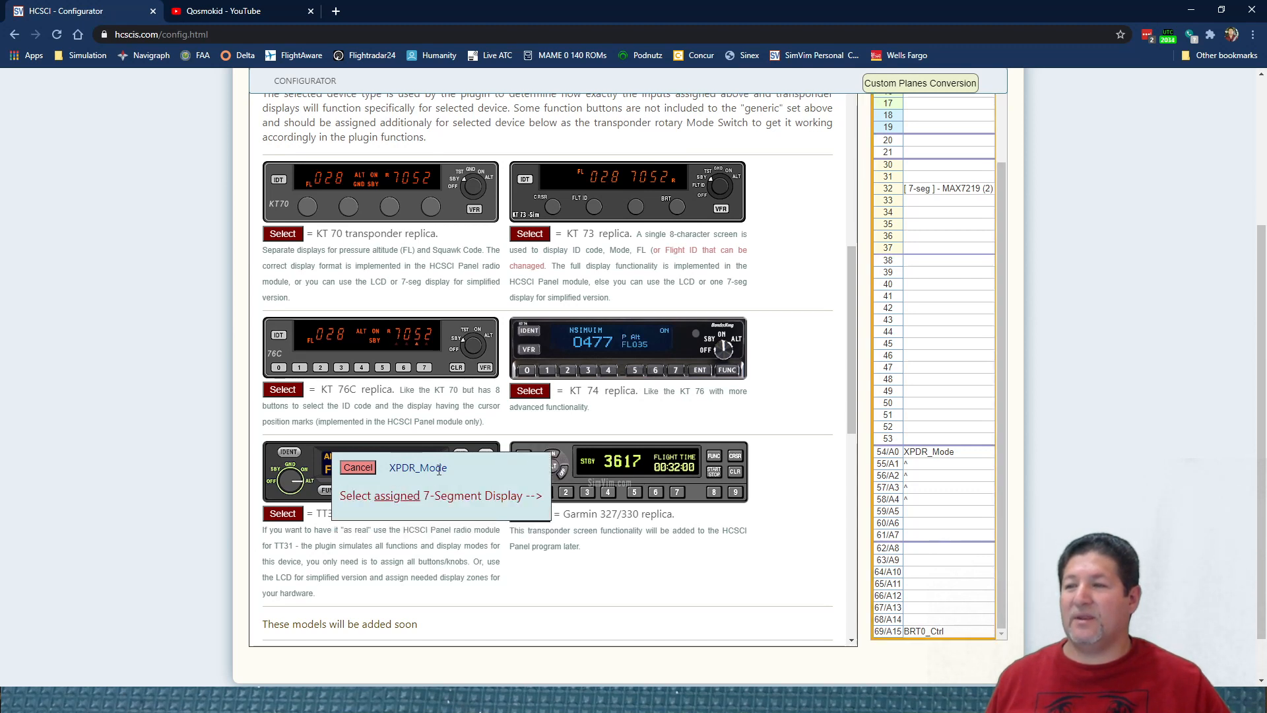
pyautogui.click(884, 191)
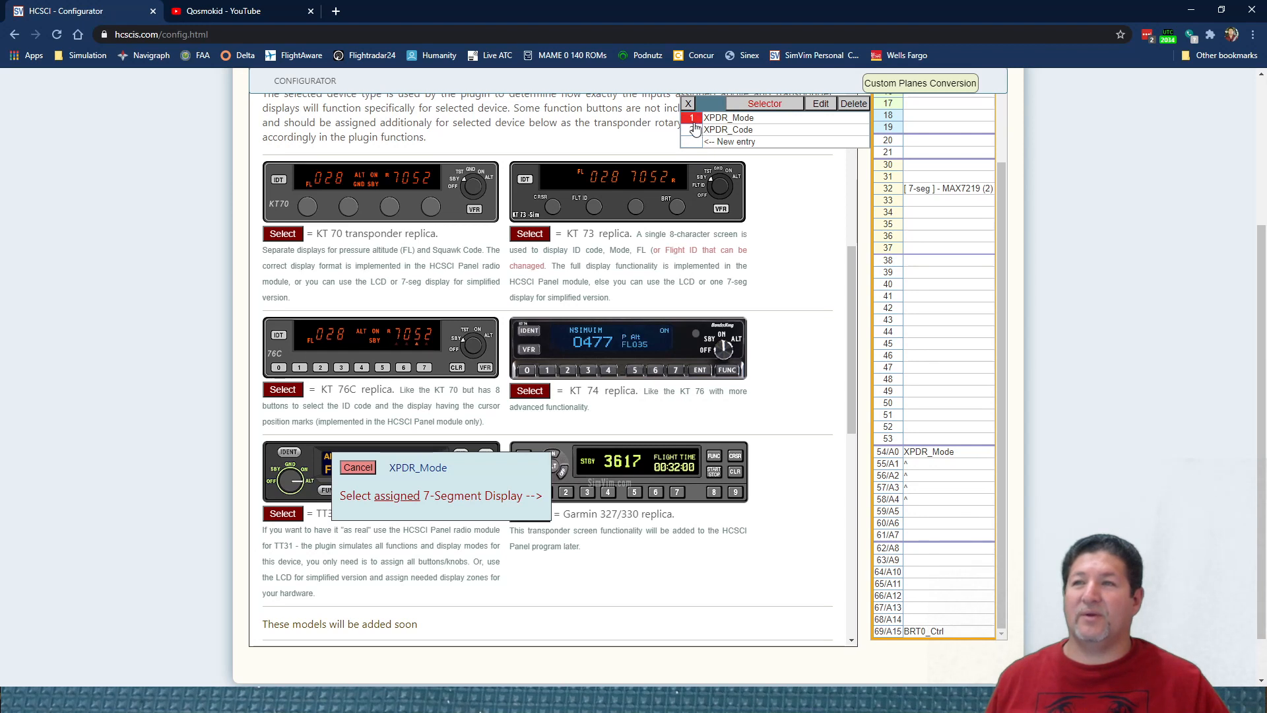
pyautogui.click(357, 465)
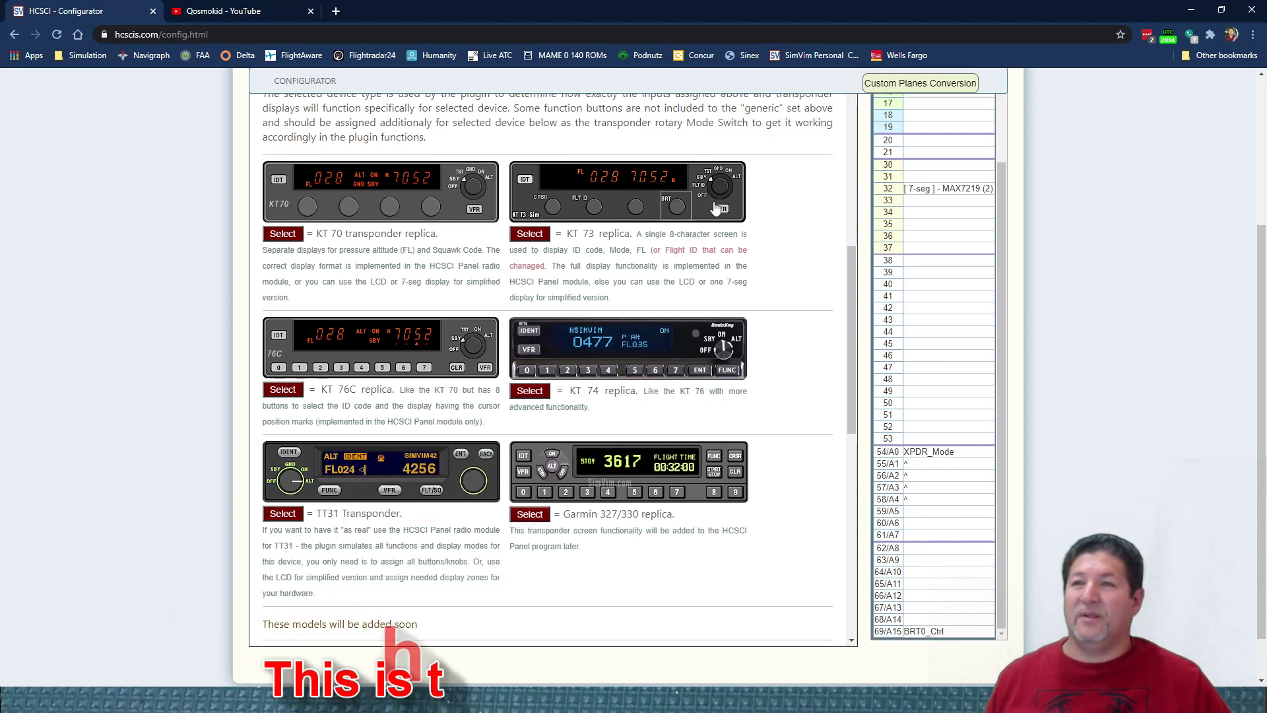
pyautogui.click(886, 189)
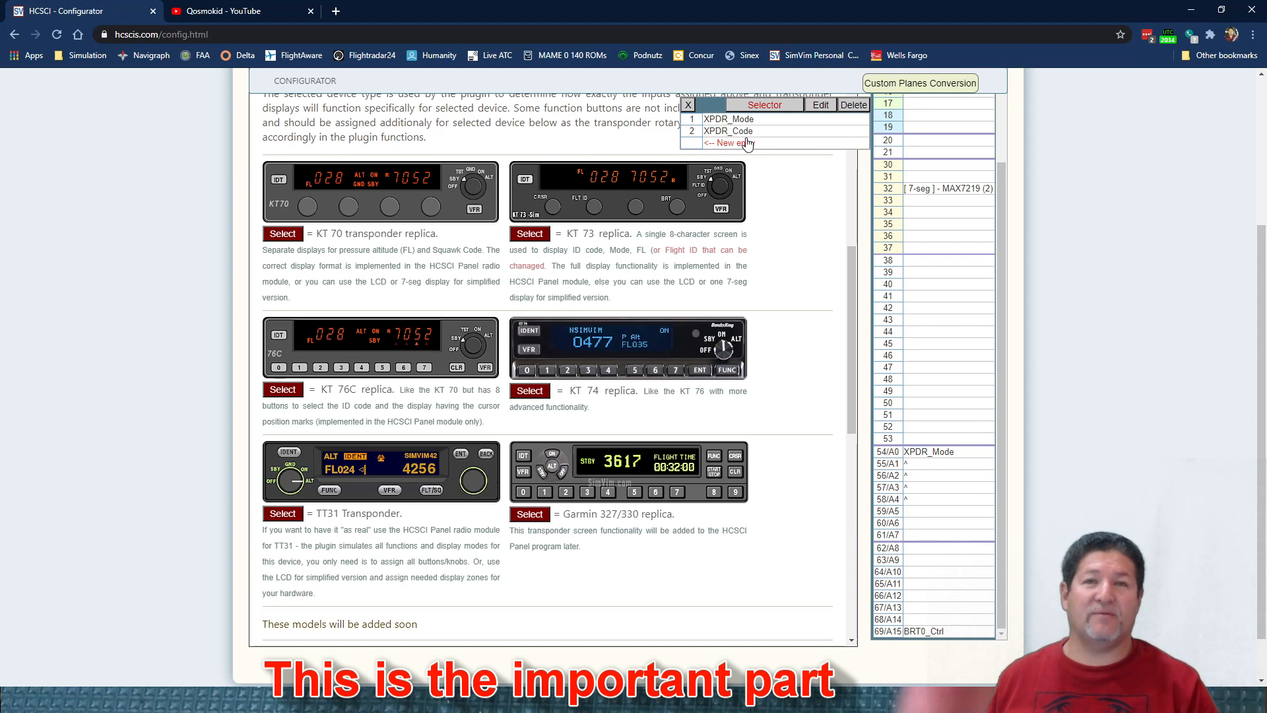
# Give the XPDR_Mode display entry a shift position of 5 and confirm it
pyautogui.click(695, 123)
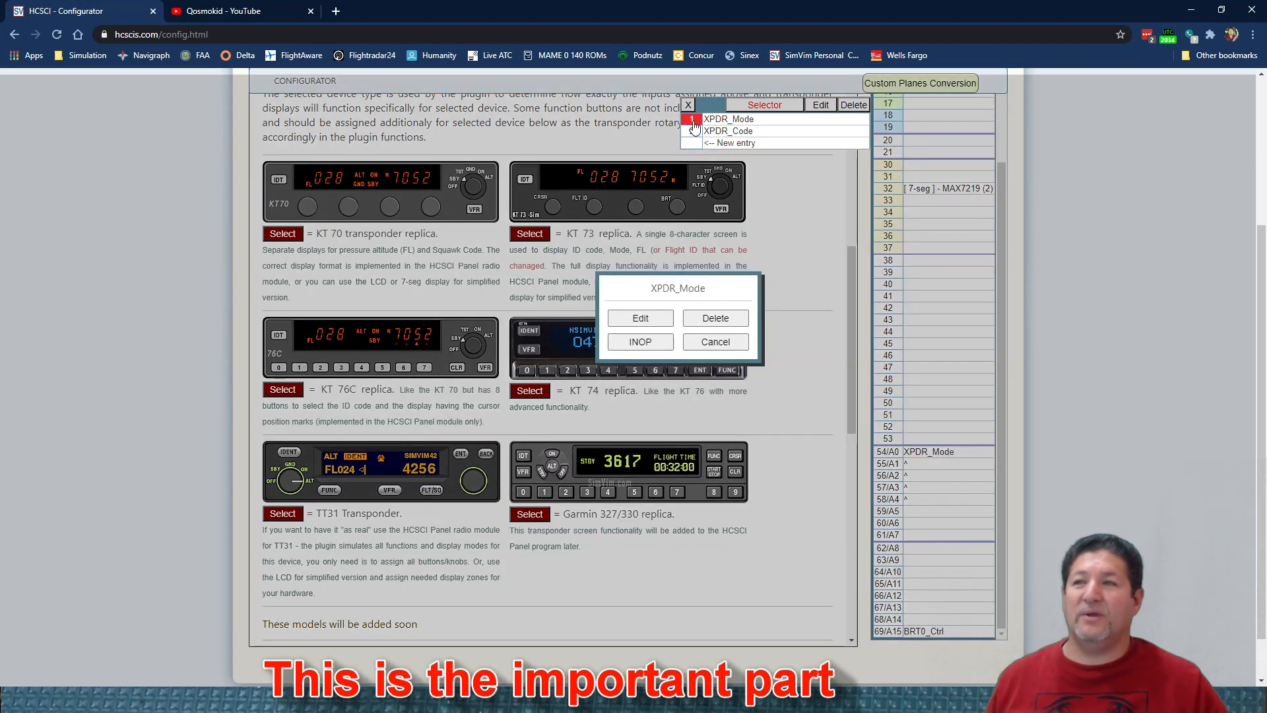
pyautogui.click(638, 321)
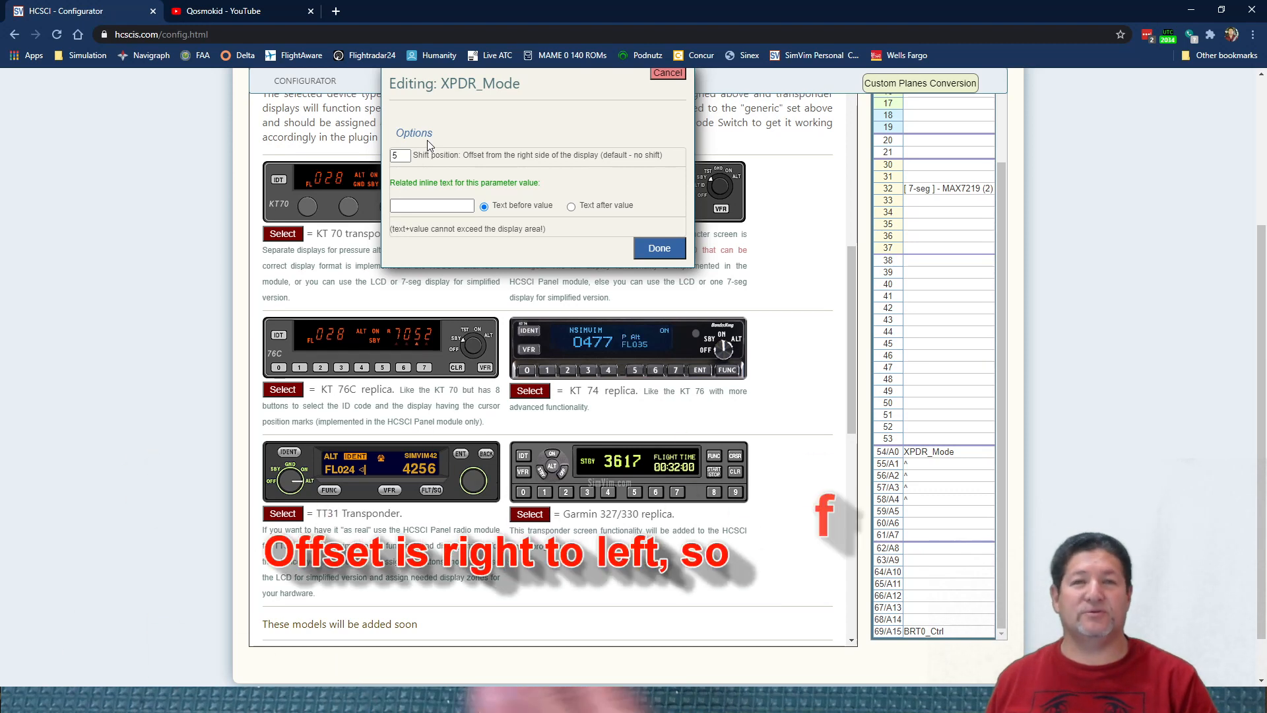
pyautogui.click(658, 248)
# Review XPDR_Code's display options and leave it unshifted on the rightmost digits
pyautogui.click(888, 200)
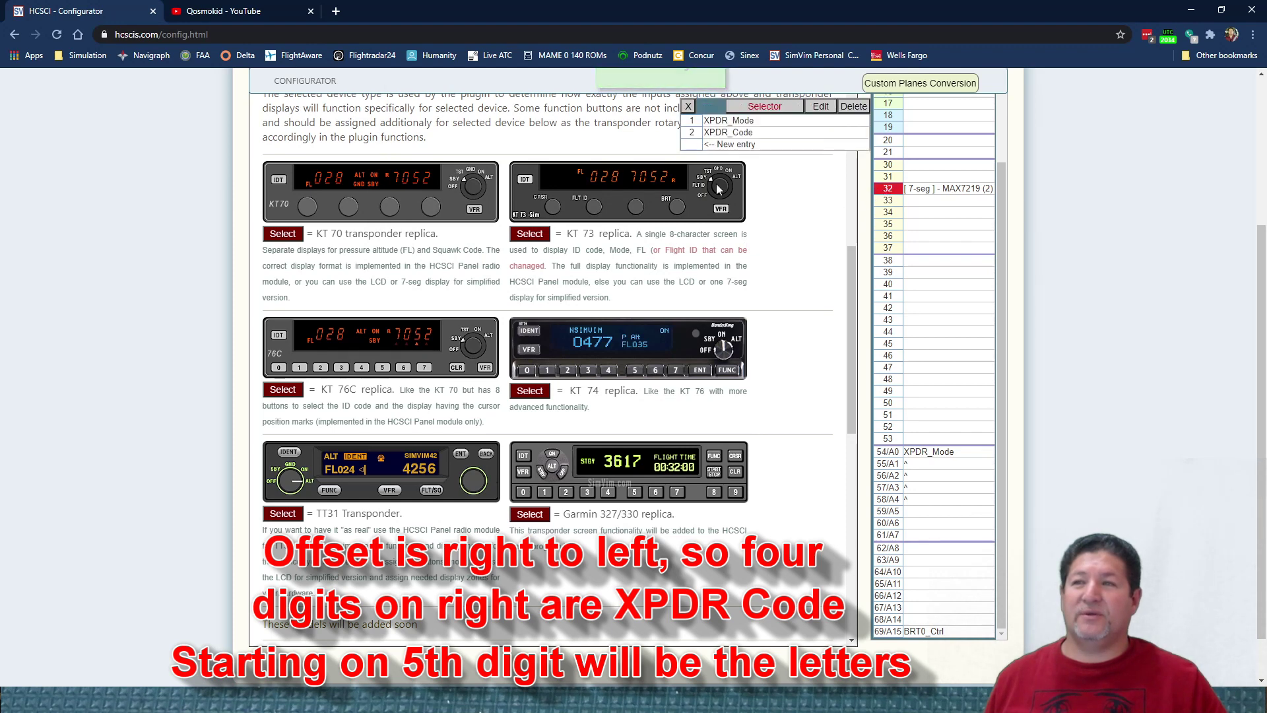
pyautogui.click(693, 132)
pyautogui.click(655, 319)
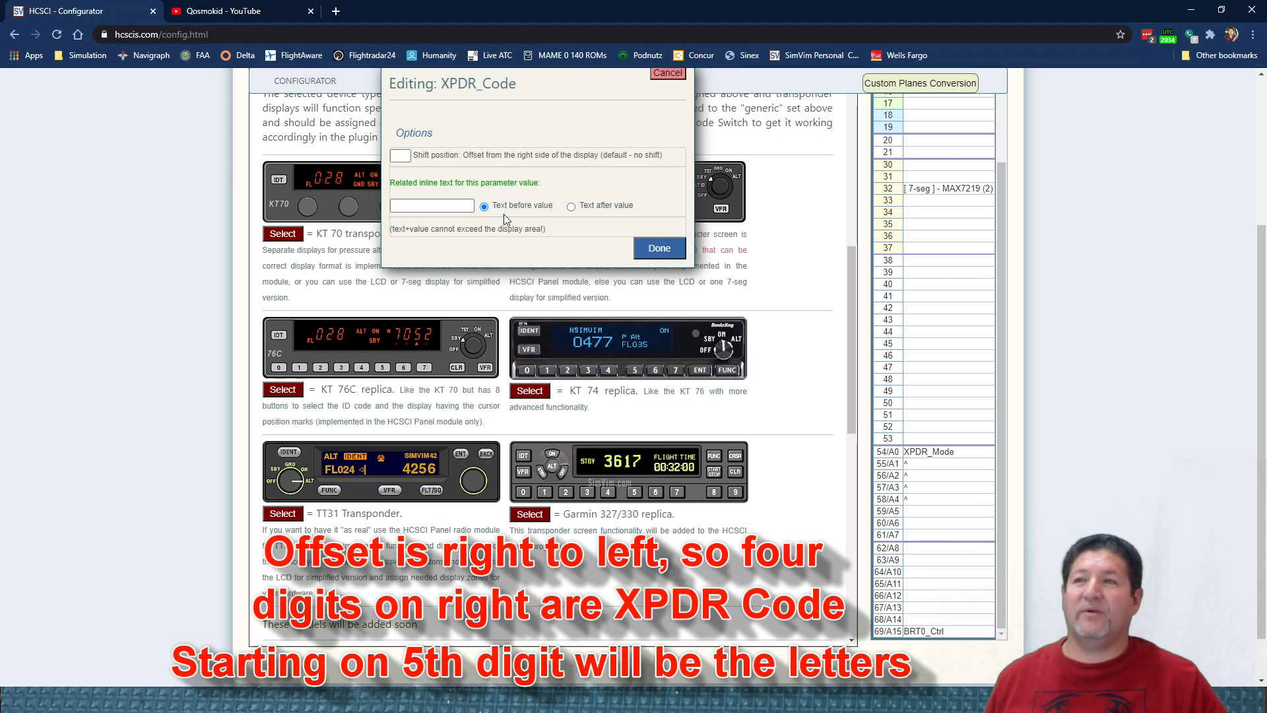
pyautogui.click(668, 75)
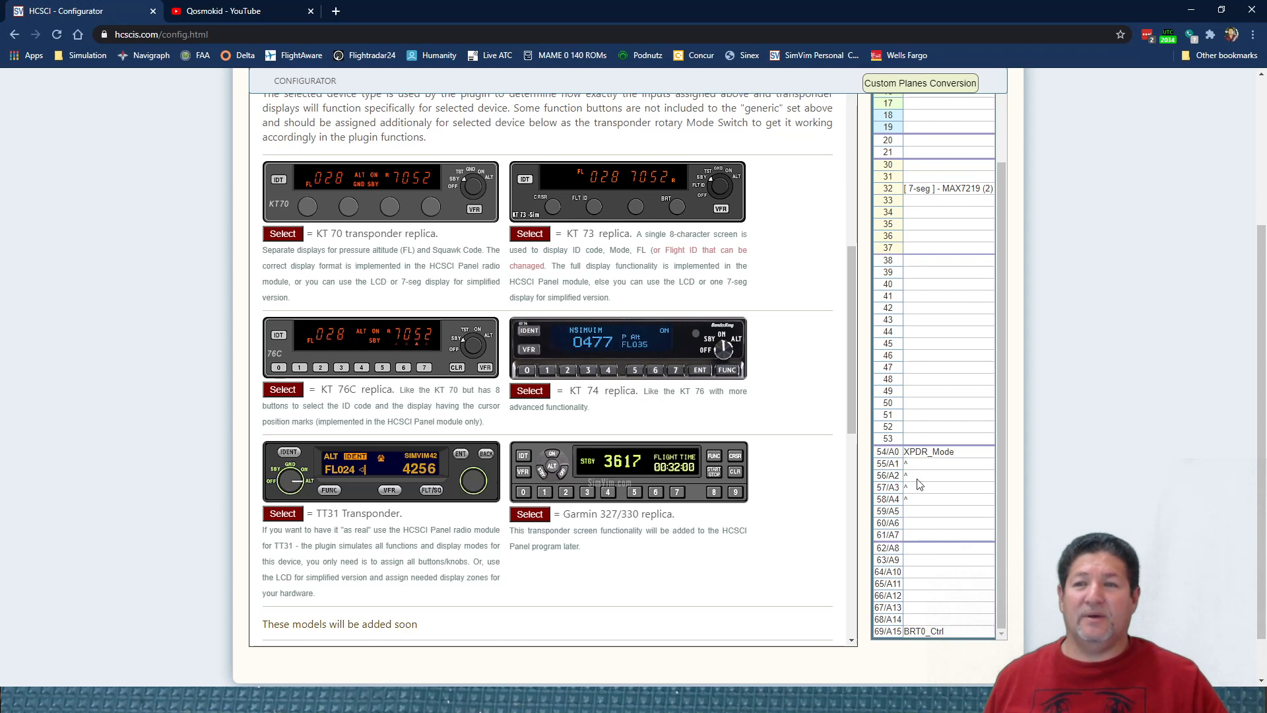
pyautogui.scroll(5, 910, 465)
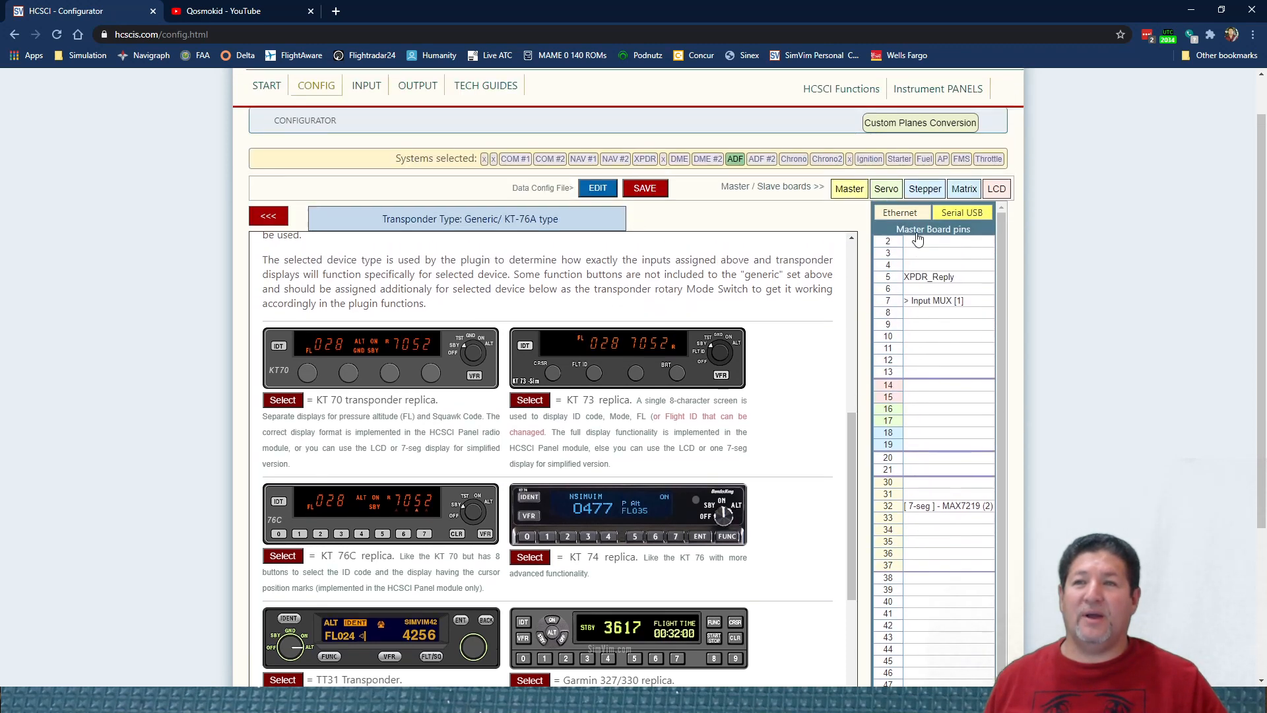
pyautogui.scroll(1, 918, 240)
pyautogui.click(888, 324)
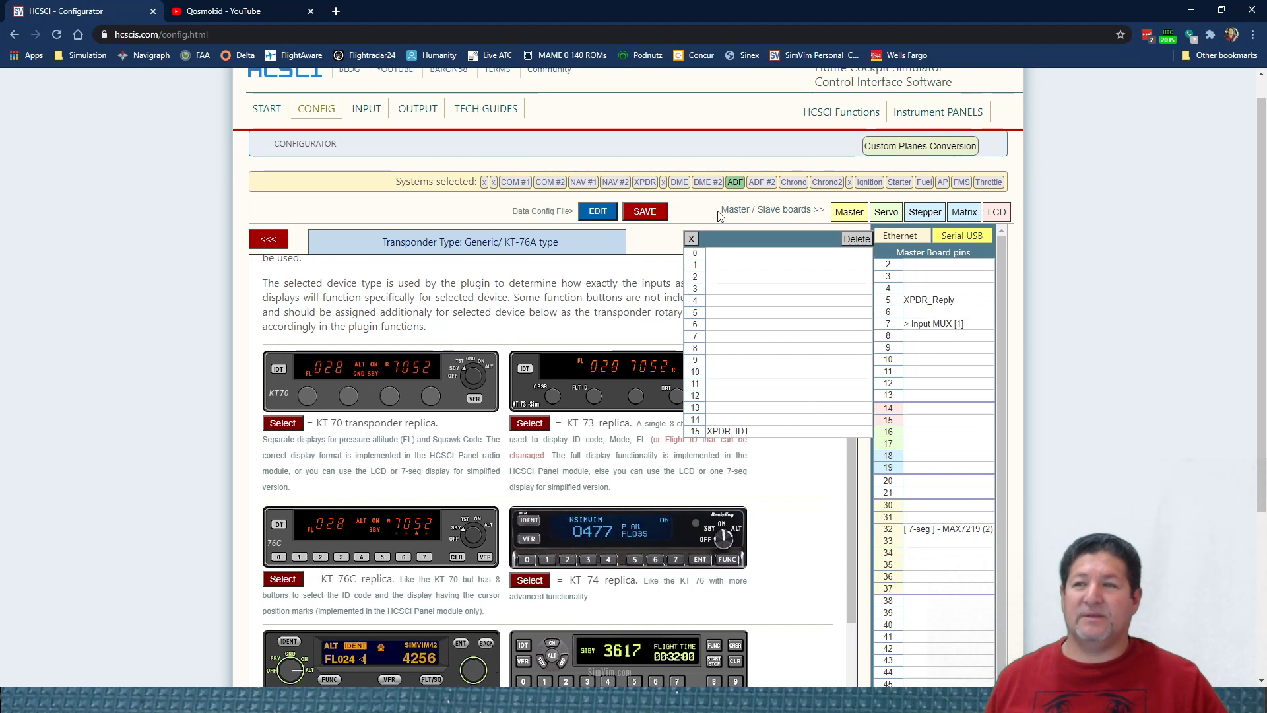
pyautogui.click(691, 239)
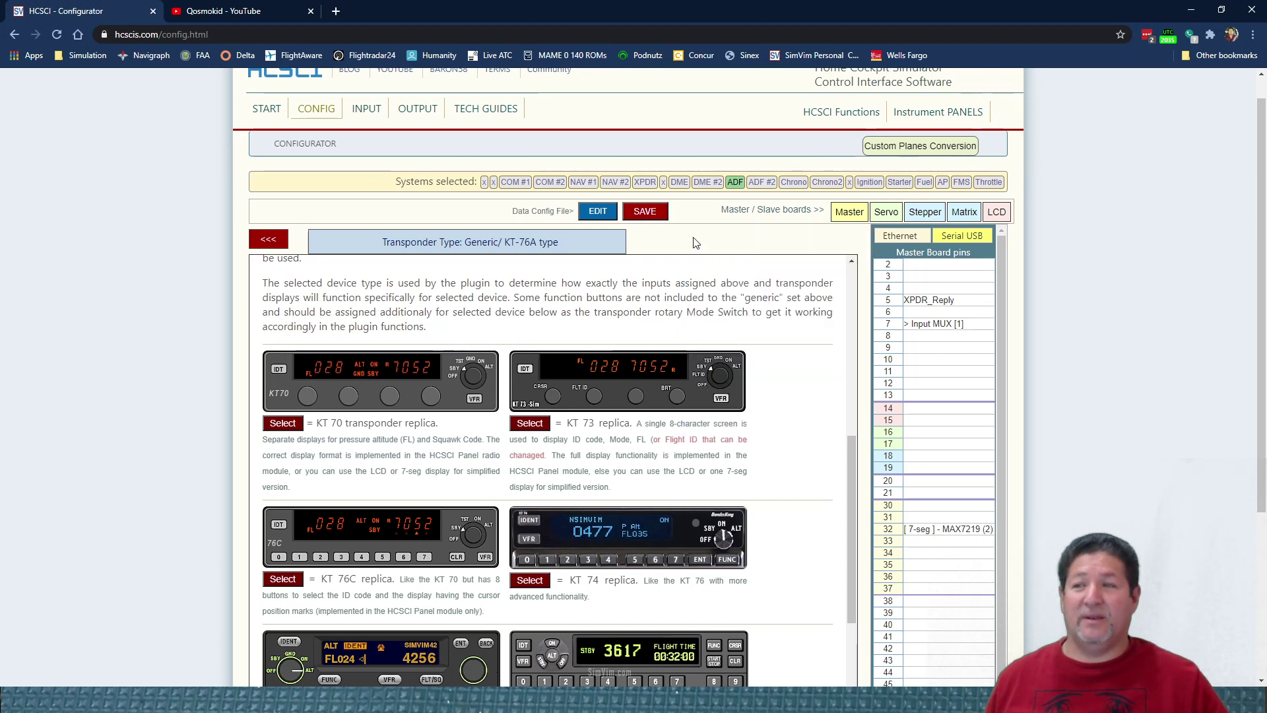
pyautogui.click(525, 372)
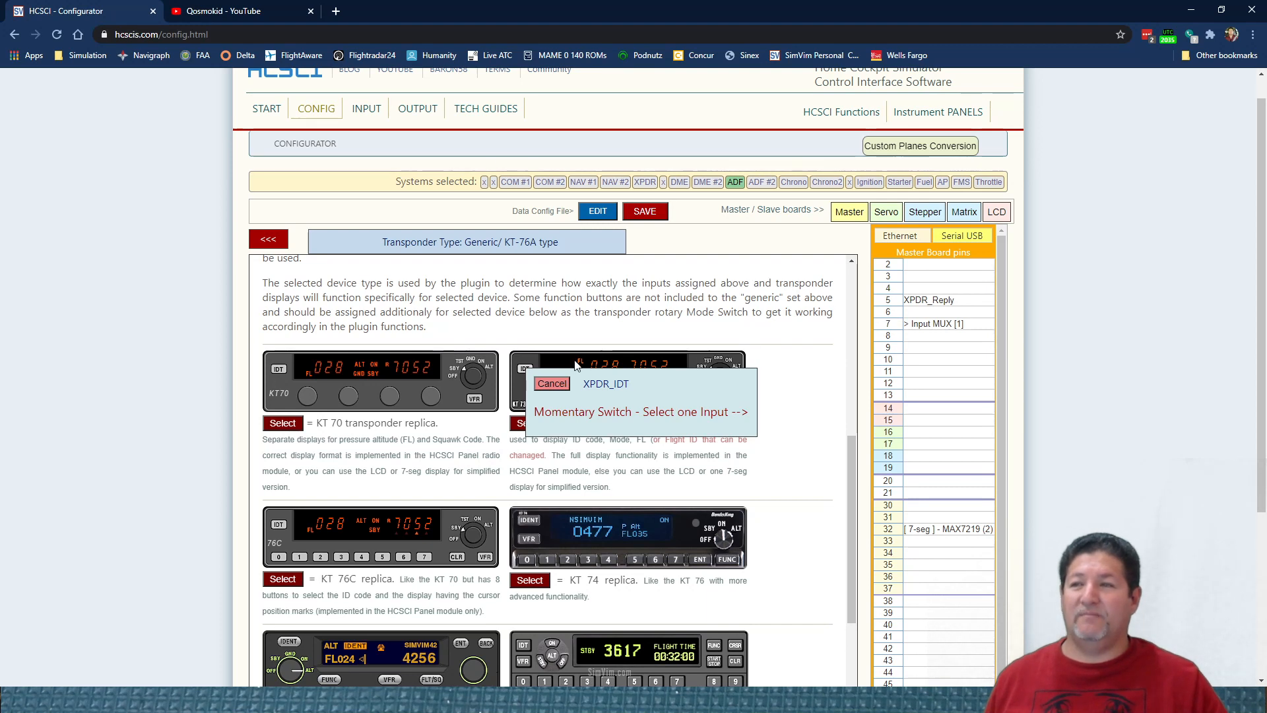
pyautogui.click(554, 386)
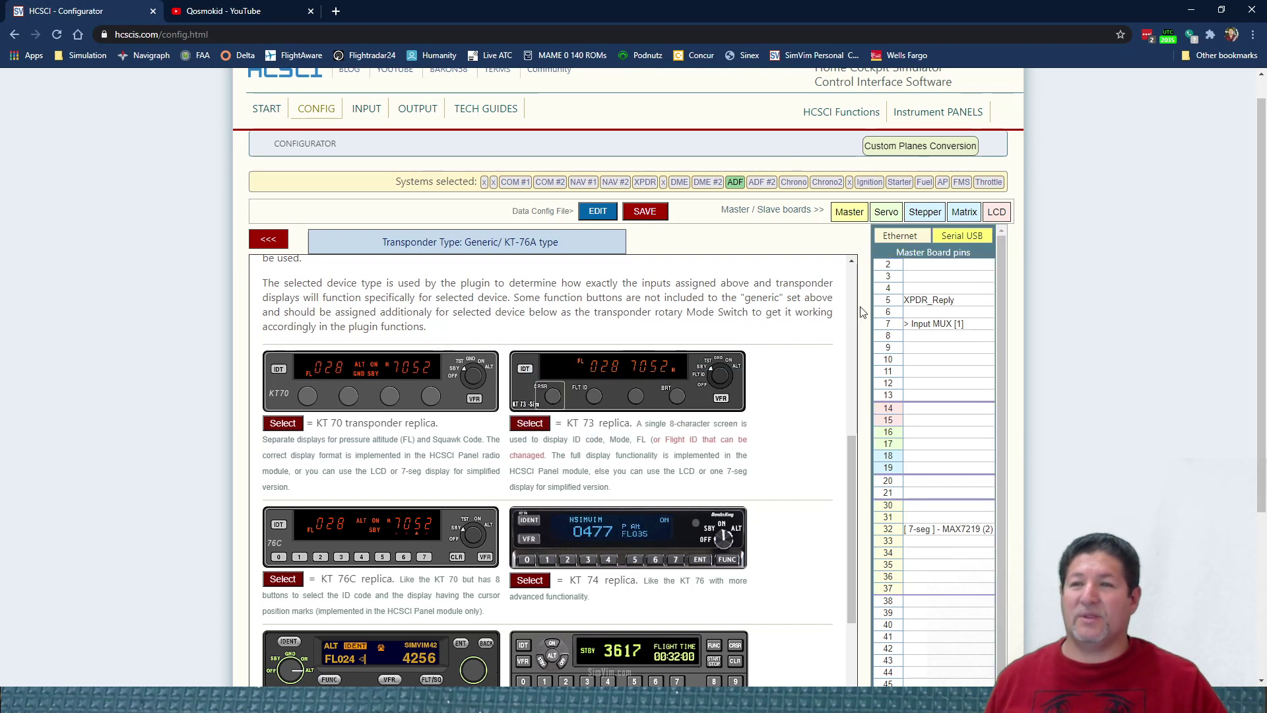
pyautogui.click(888, 326)
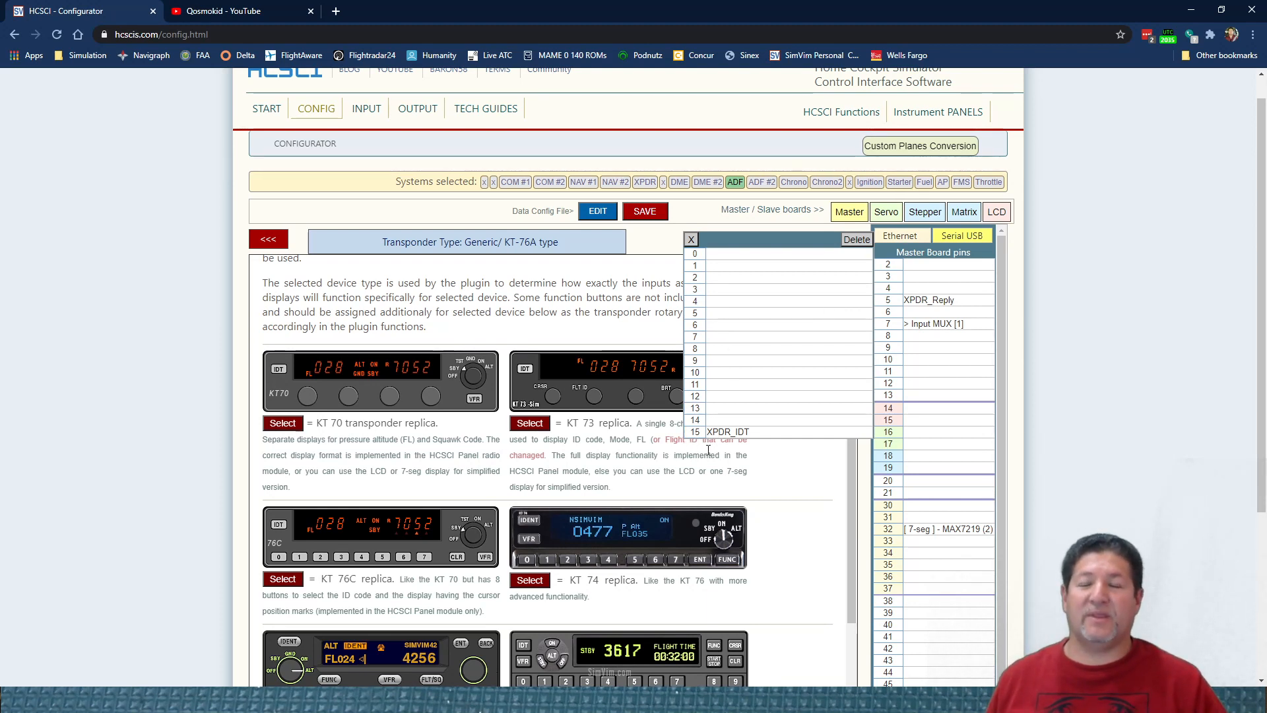
pyautogui.click(693, 241)
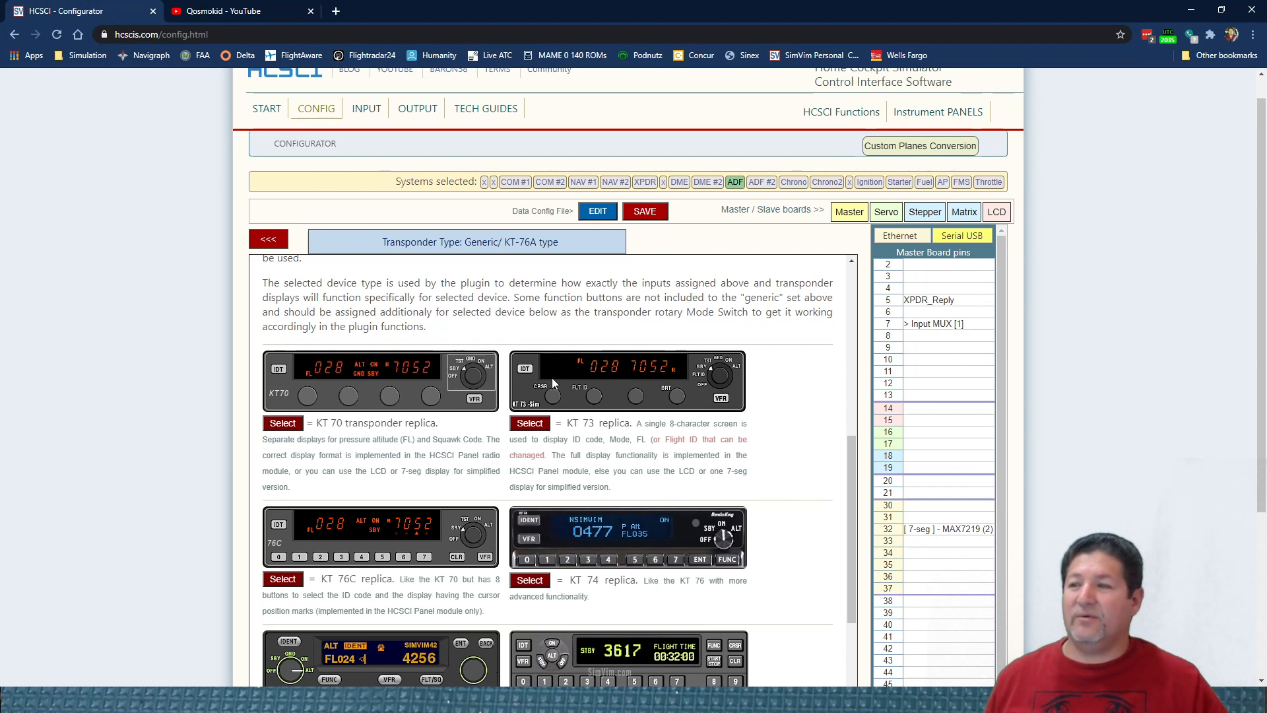
pyautogui.scroll(-1, 710, 469)
pyautogui.scroll(1, 782, 432)
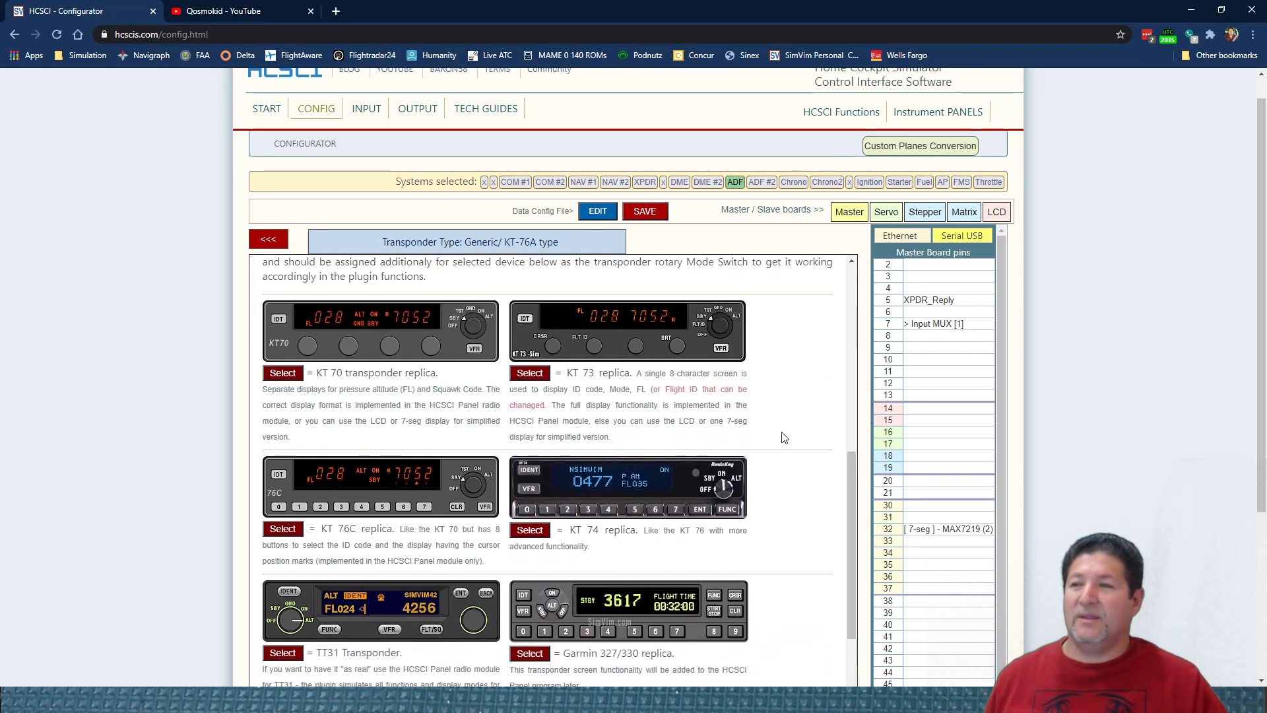
pyautogui.scroll(1, 782, 436)
pyautogui.scroll(-3, 782, 436)
pyautogui.scroll(-1, 739, 439)
pyautogui.scroll(-1, 710, 453)
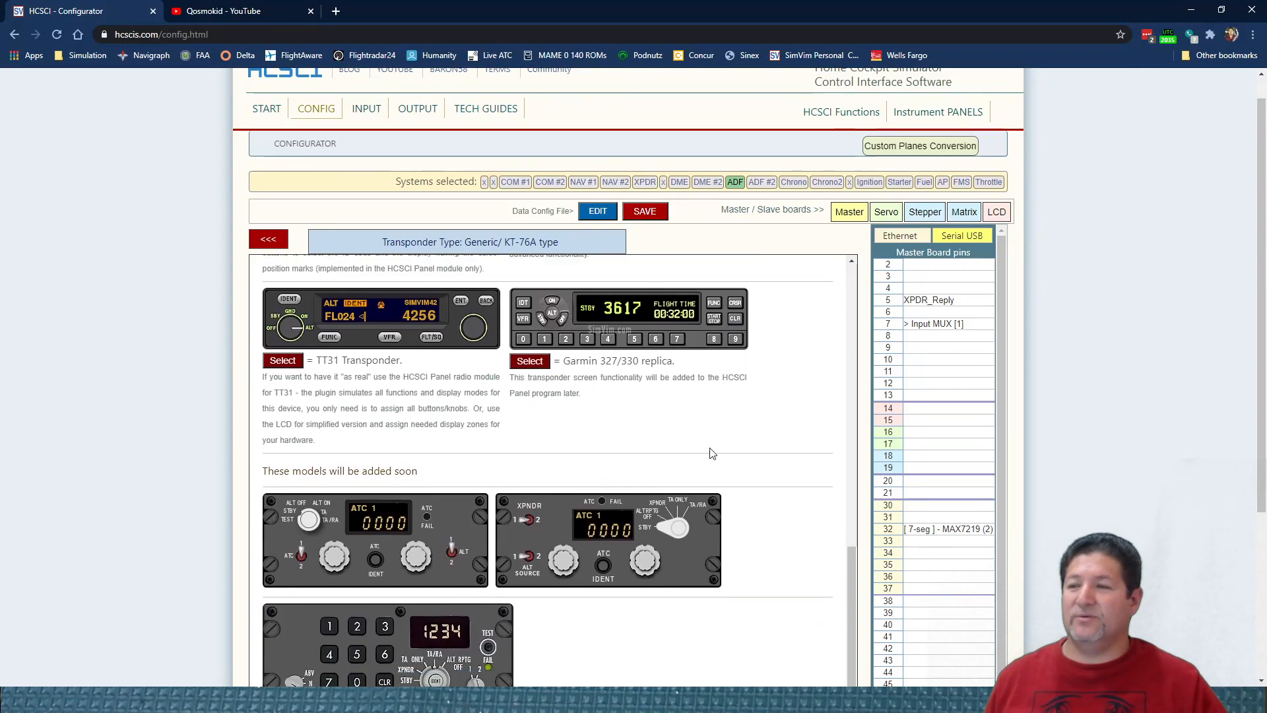
pyautogui.scroll(-1, 709, 448)
pyautogui.scroll(1, 713, 450)
pyautogui.scroll(1, 713, 450)
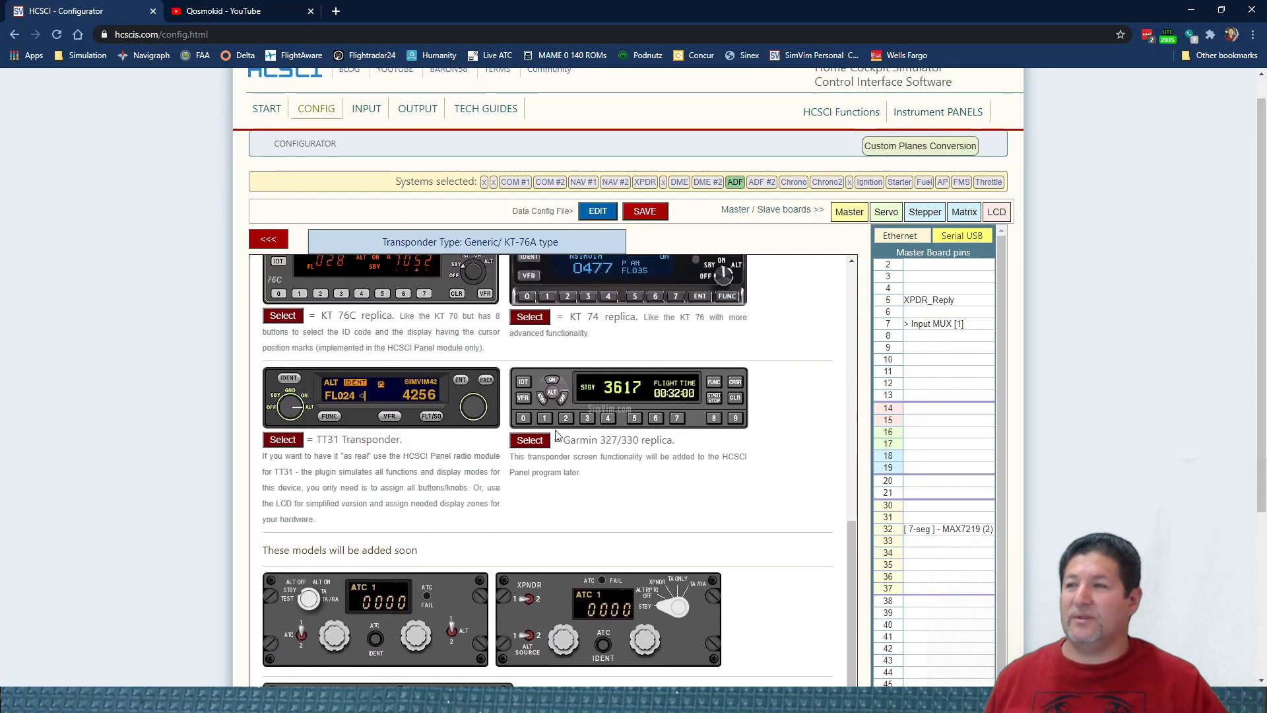
pyautogui.scroll(1, 634, 441)
pyautogui.scroll(3, 555, 430)
pyautogui.scroll(1, 555, 430)
pyautogui.scroll(2, 545, 427)
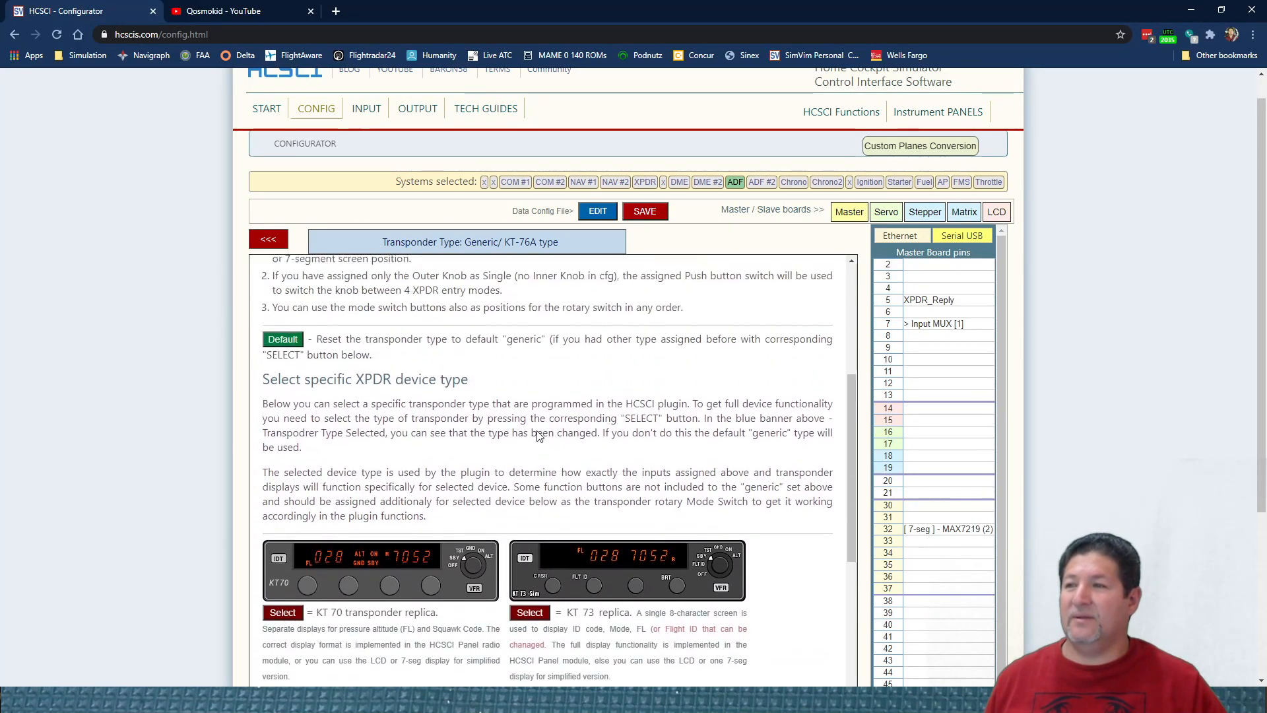
pyautogui.scroll(1, 530, 420)
pyautogui.scroll(1, 516, 414)
pyautogui.scroll(1, 516, 413)
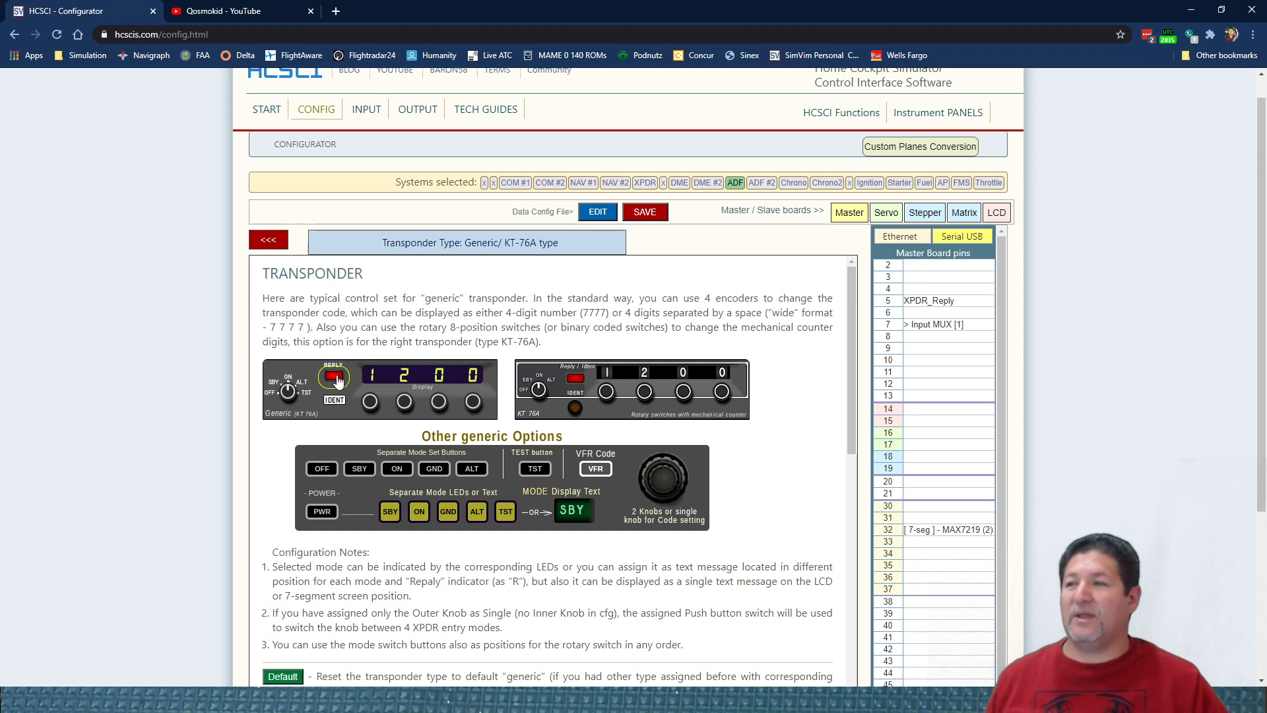
pyautogui.click(336, 380)
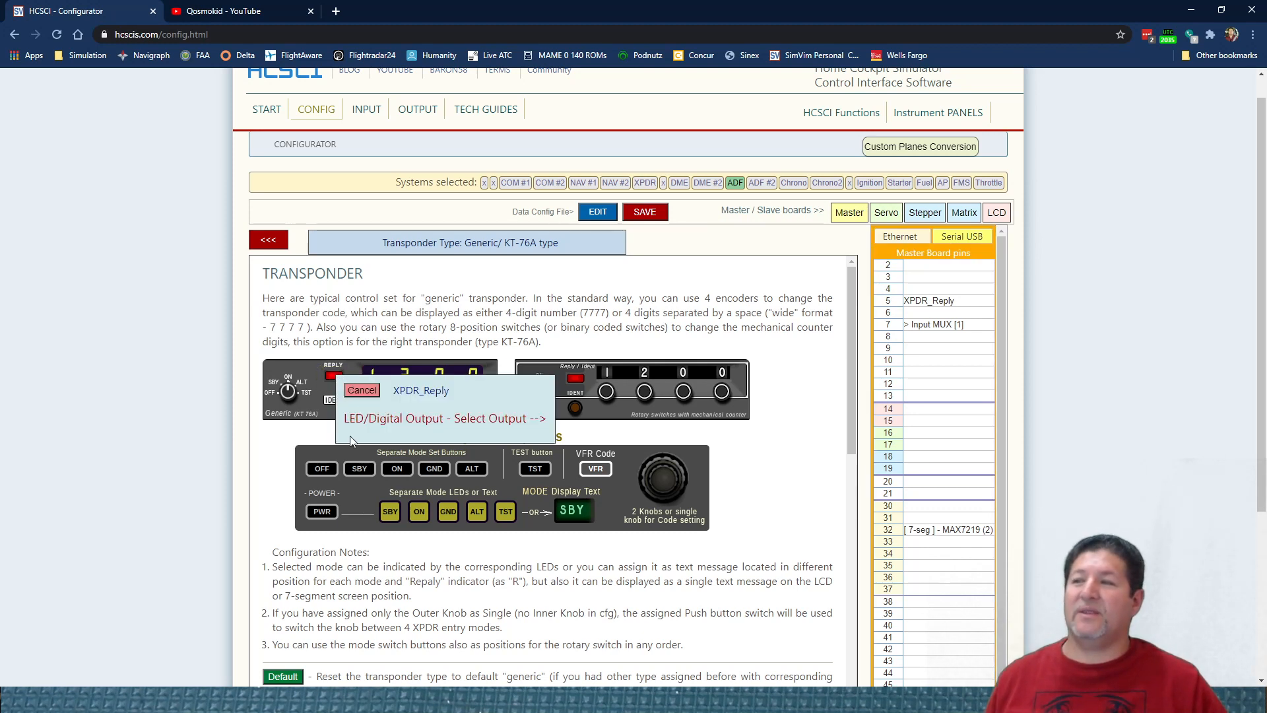
# Dismiss the XPDR_Reply output popup, keeping it on master pin 5
pyautogui.click(362, 390)
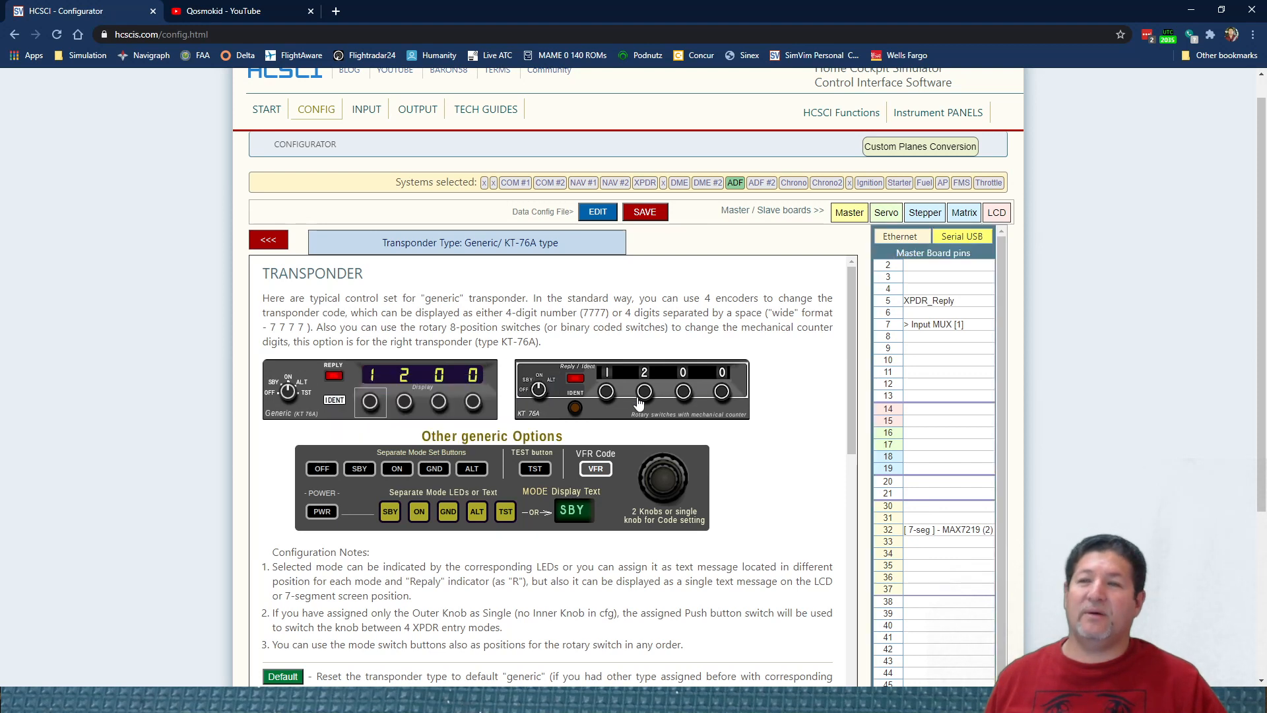